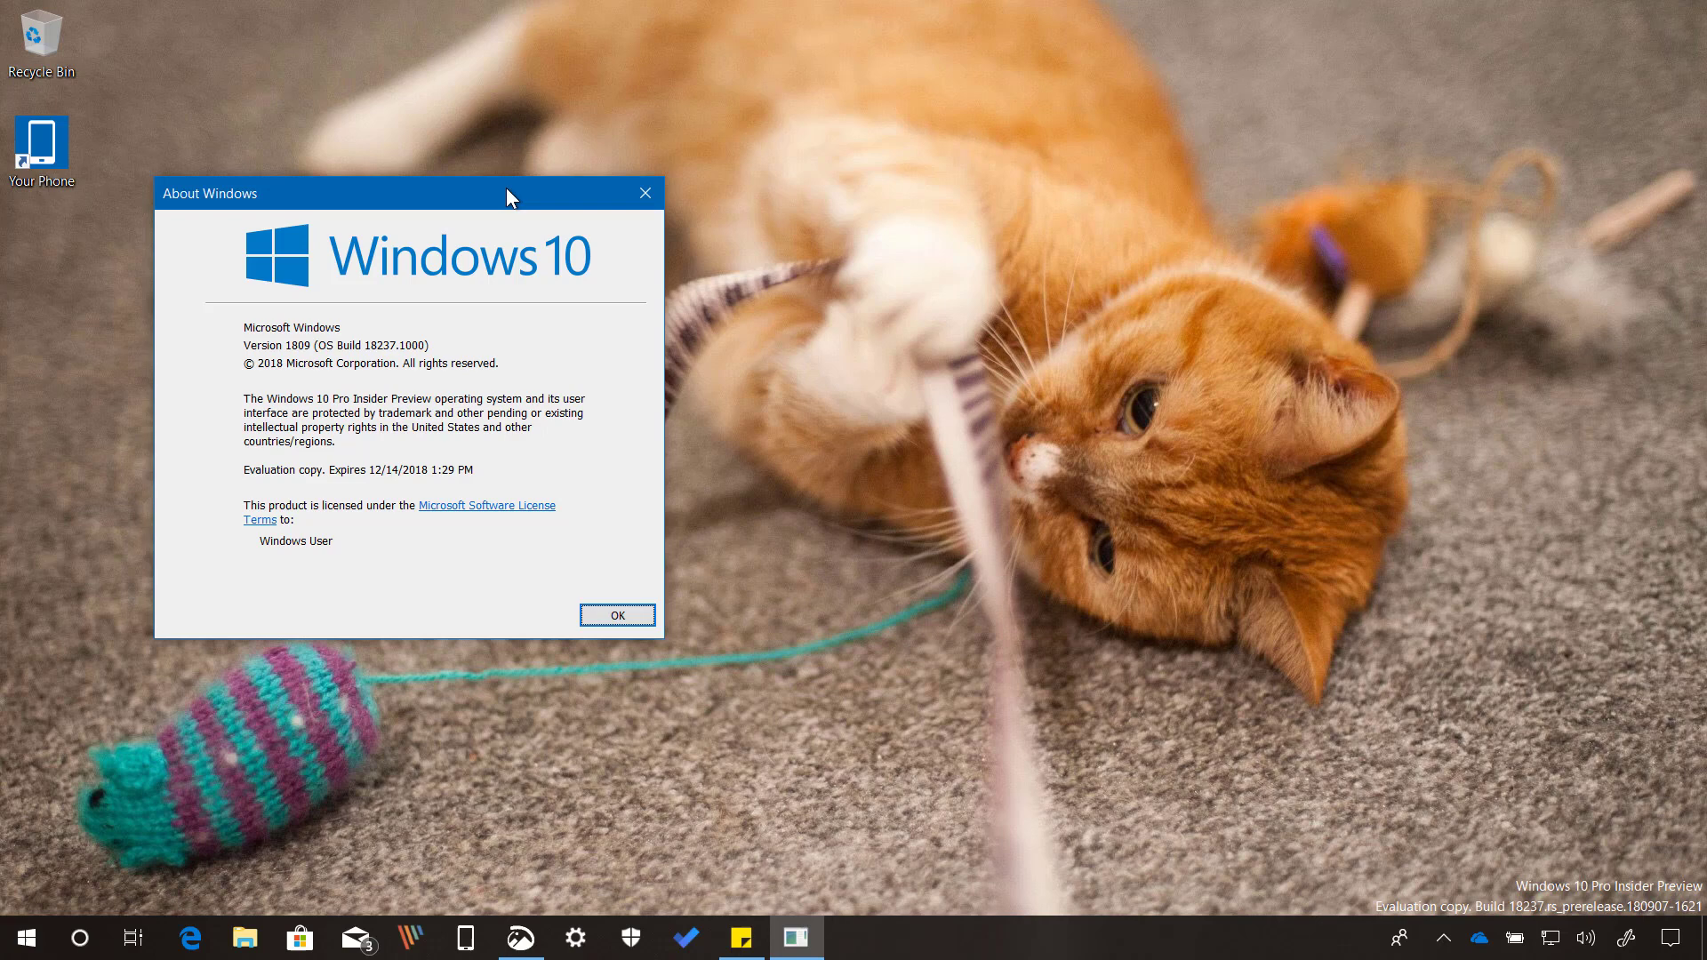
Close About Windows, lock the PC from the Start account menu, and sign back in with the PIN.
click(645, 194)
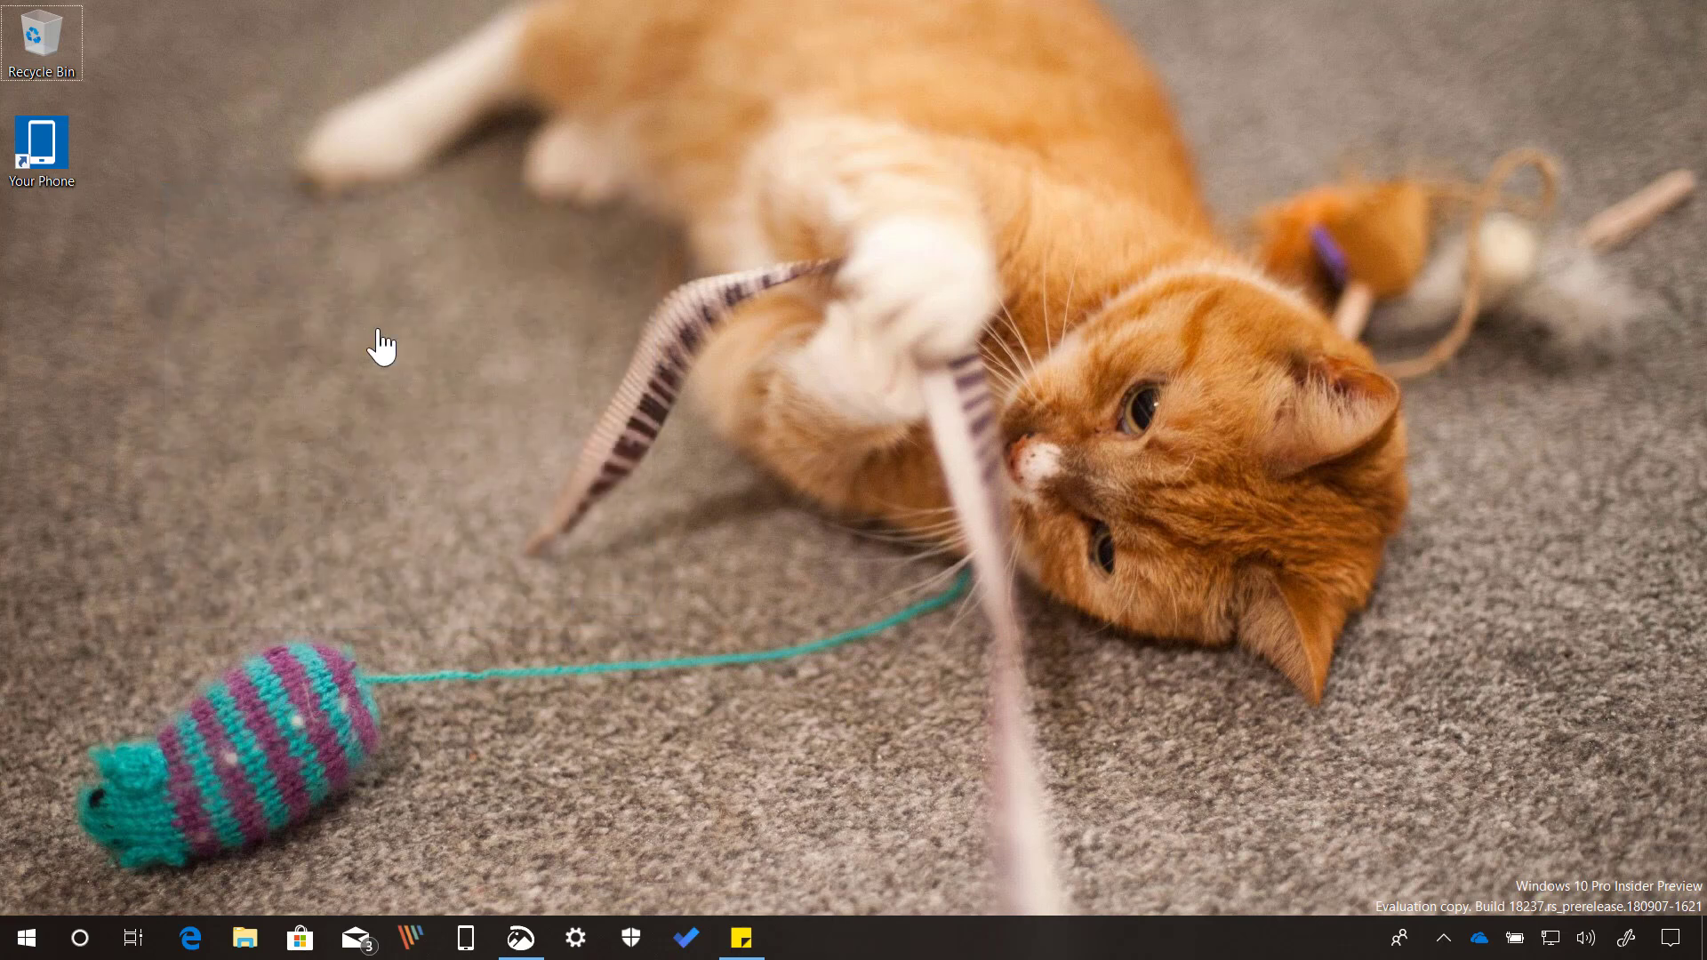
click(26, 934)
click(41, 686)
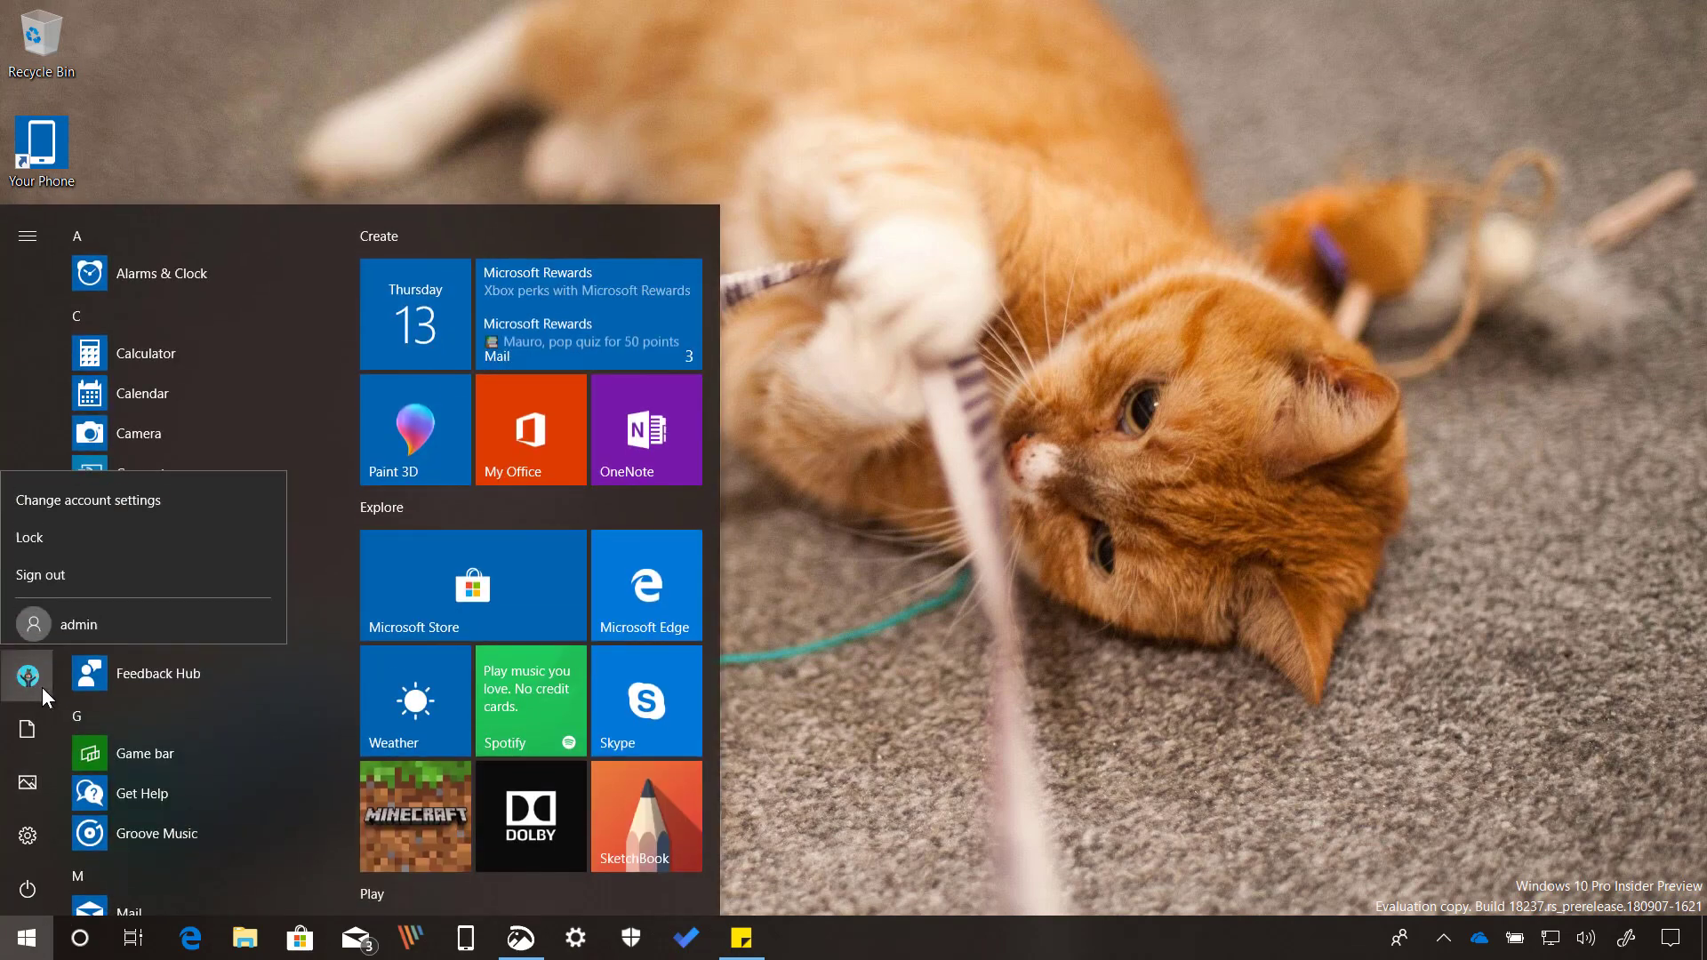
click(62, 525)
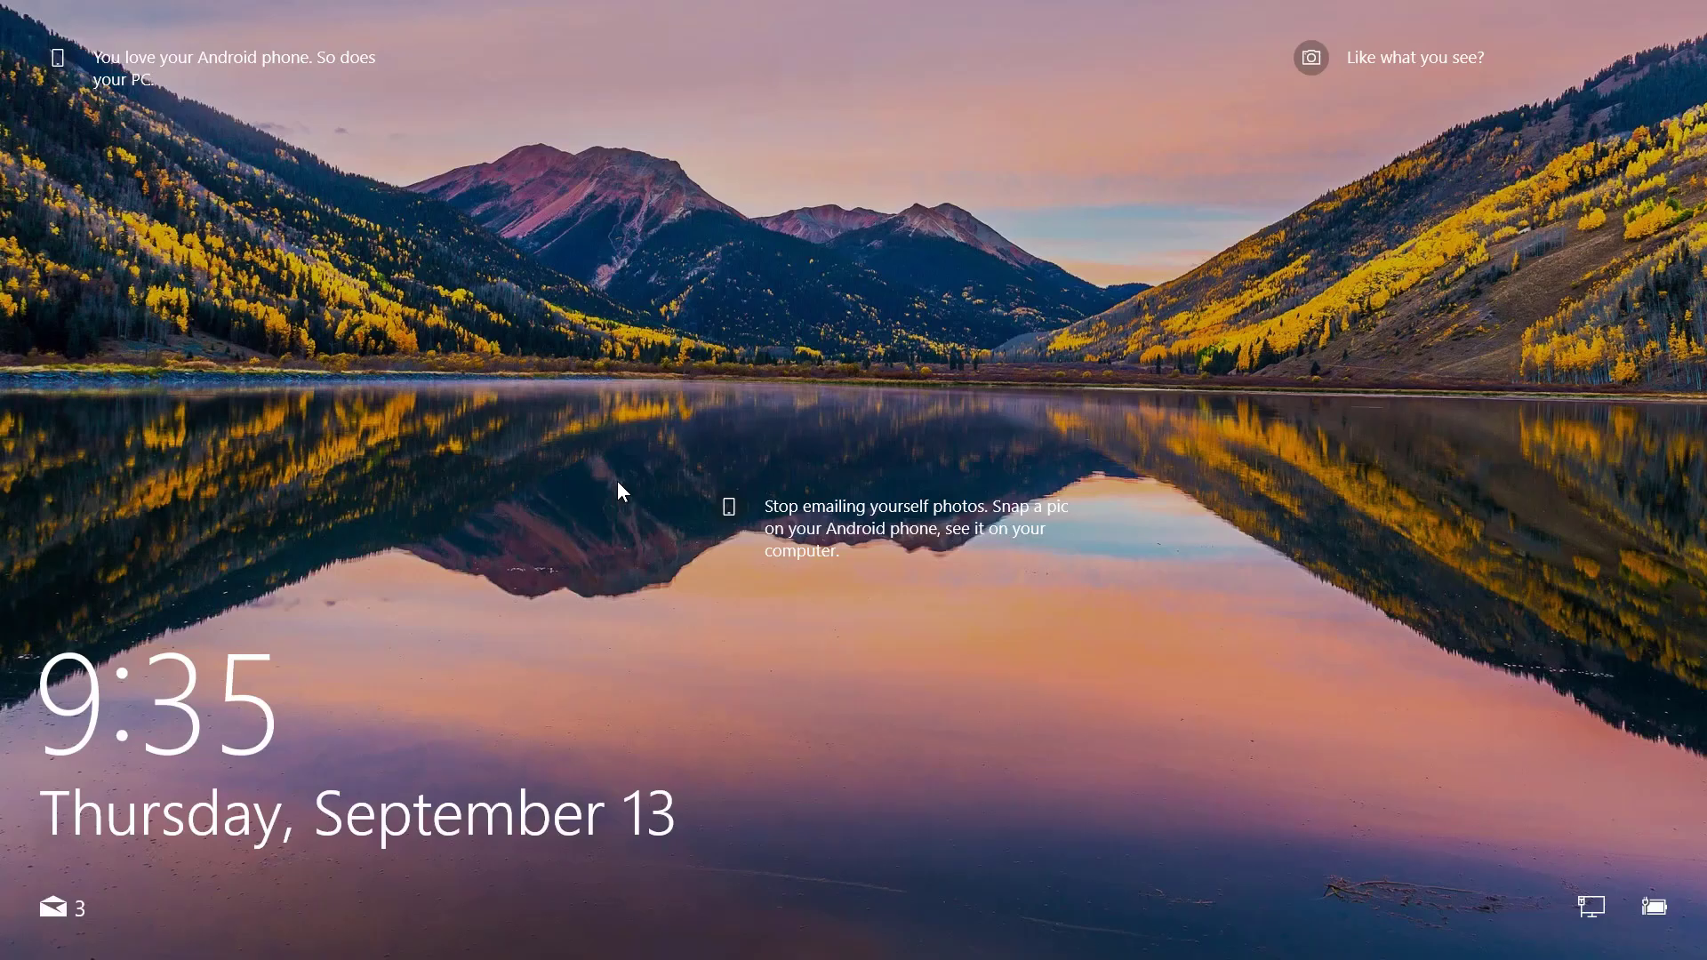
click(618, 483)
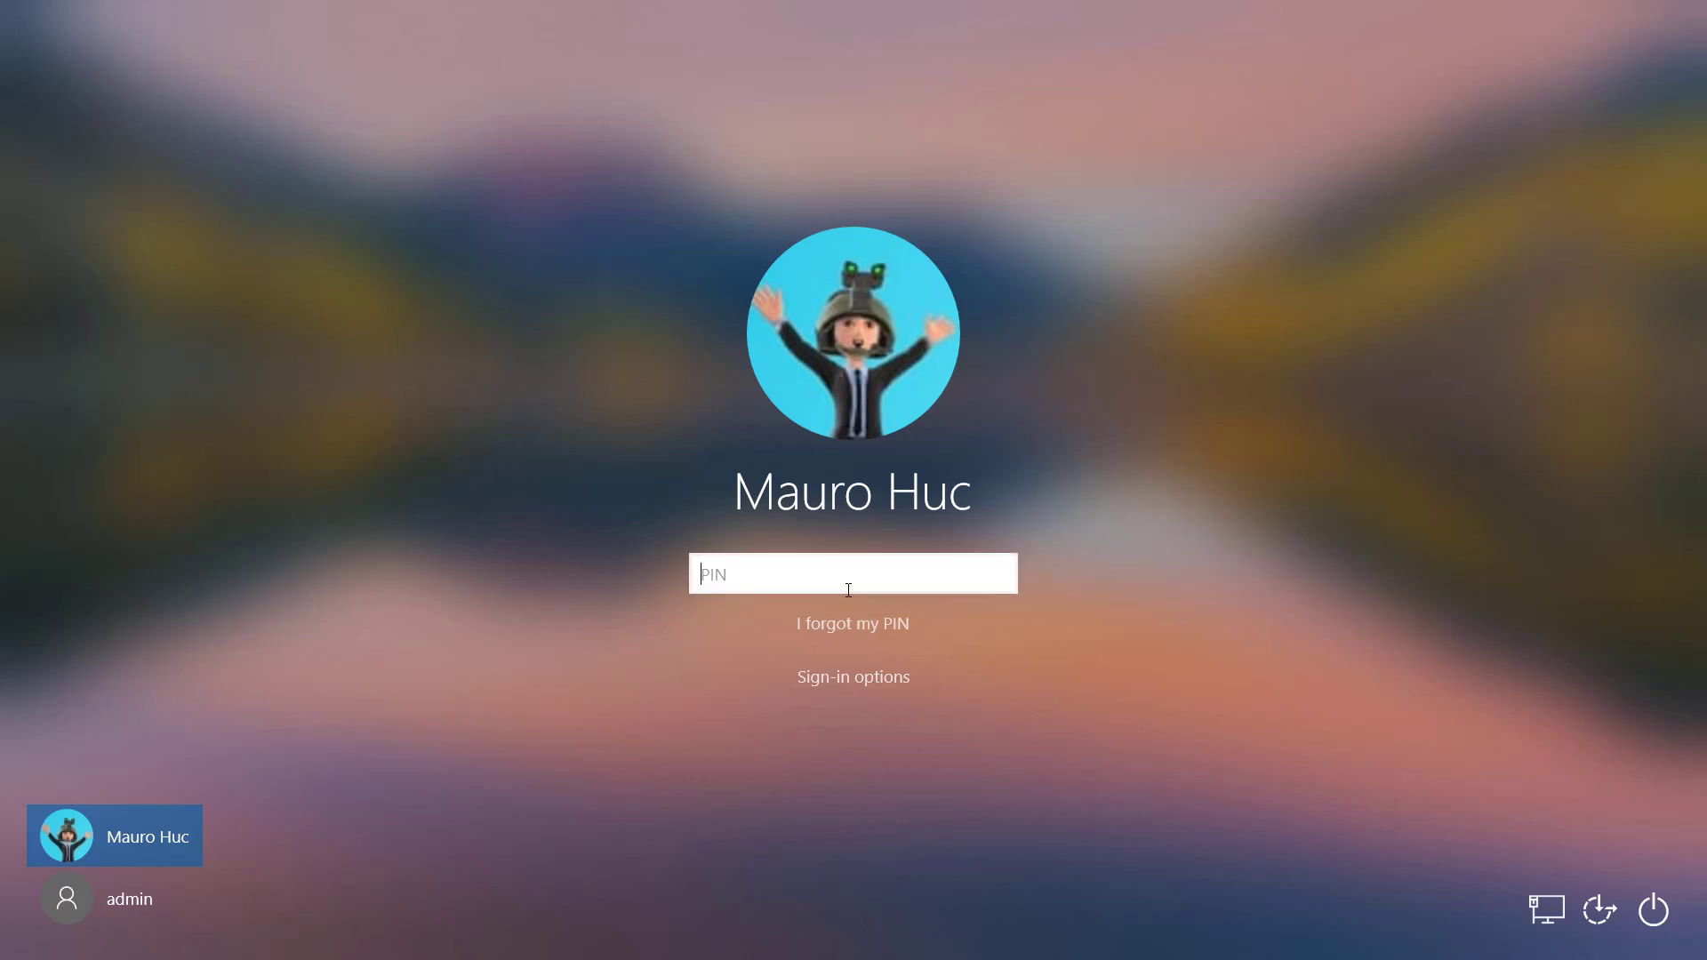
text(****)
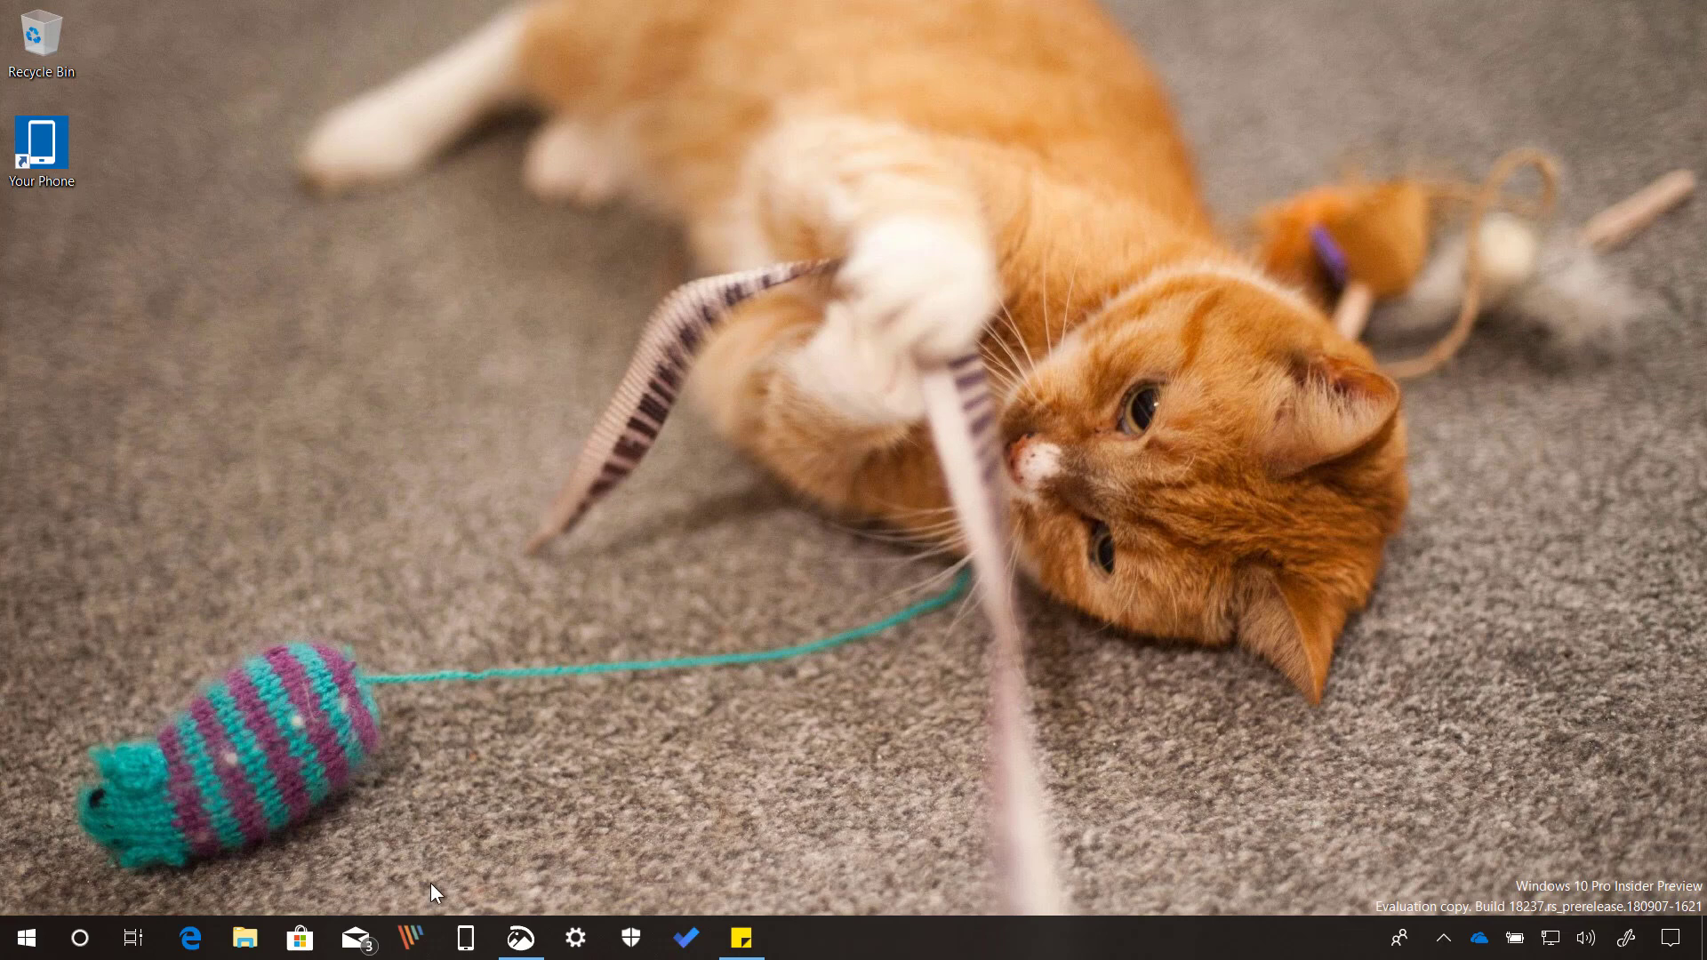
click(521, 937)
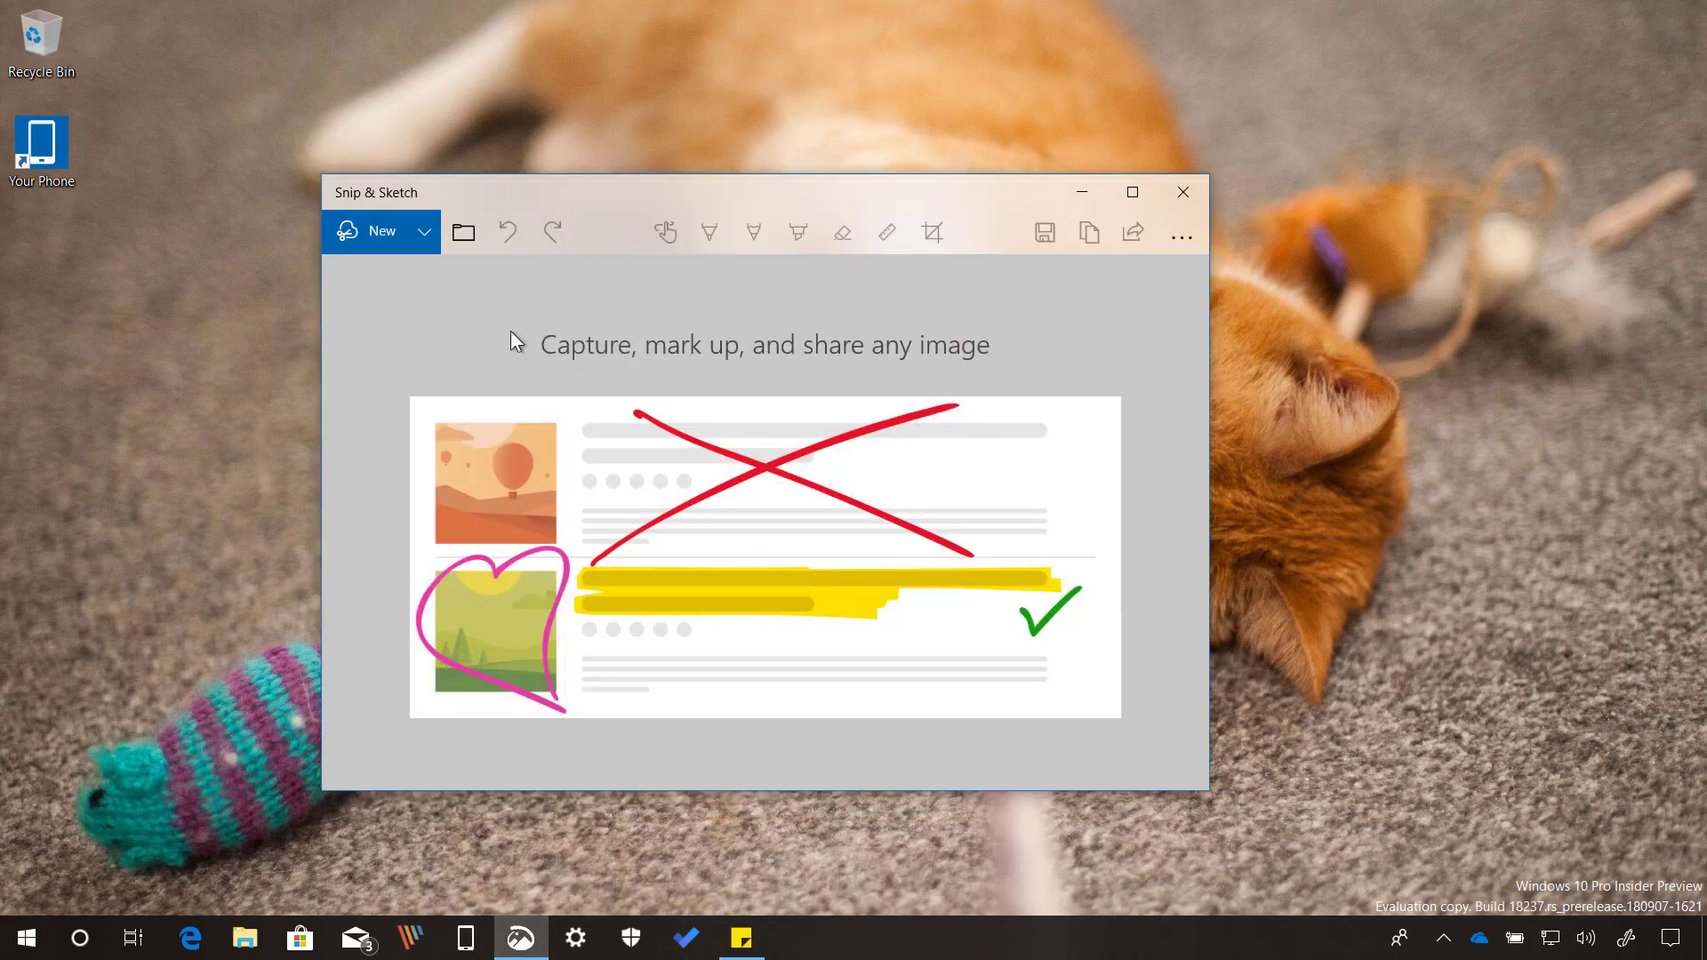
click(429, 238)
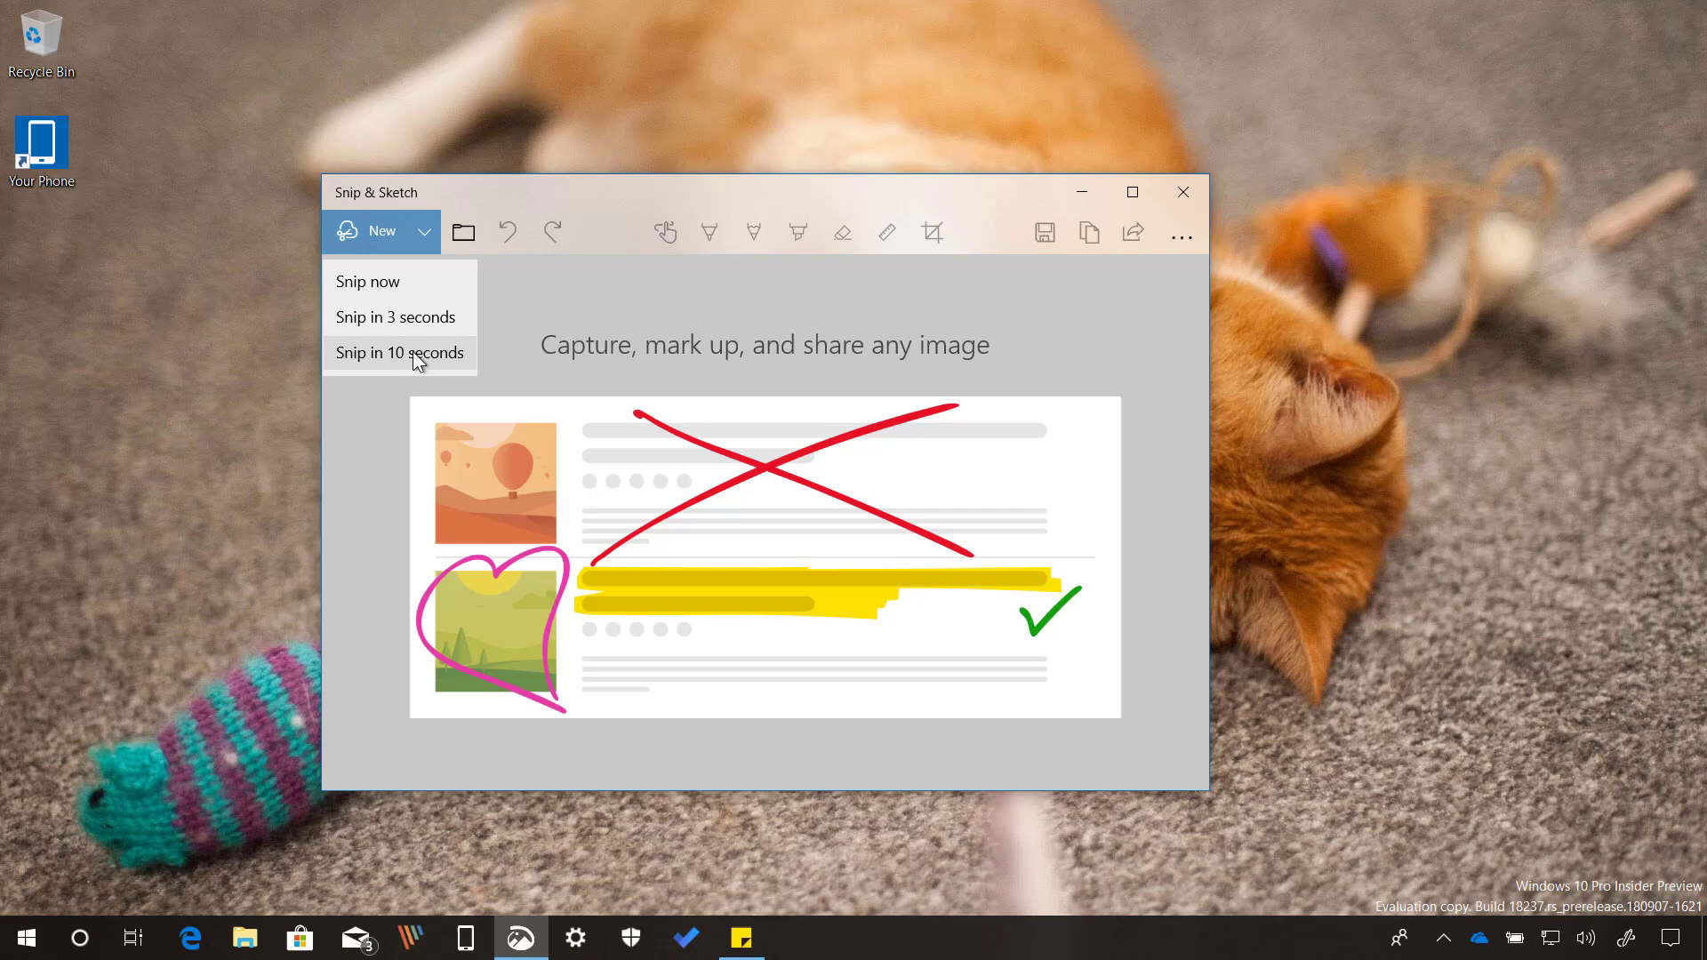
click(708, 344)
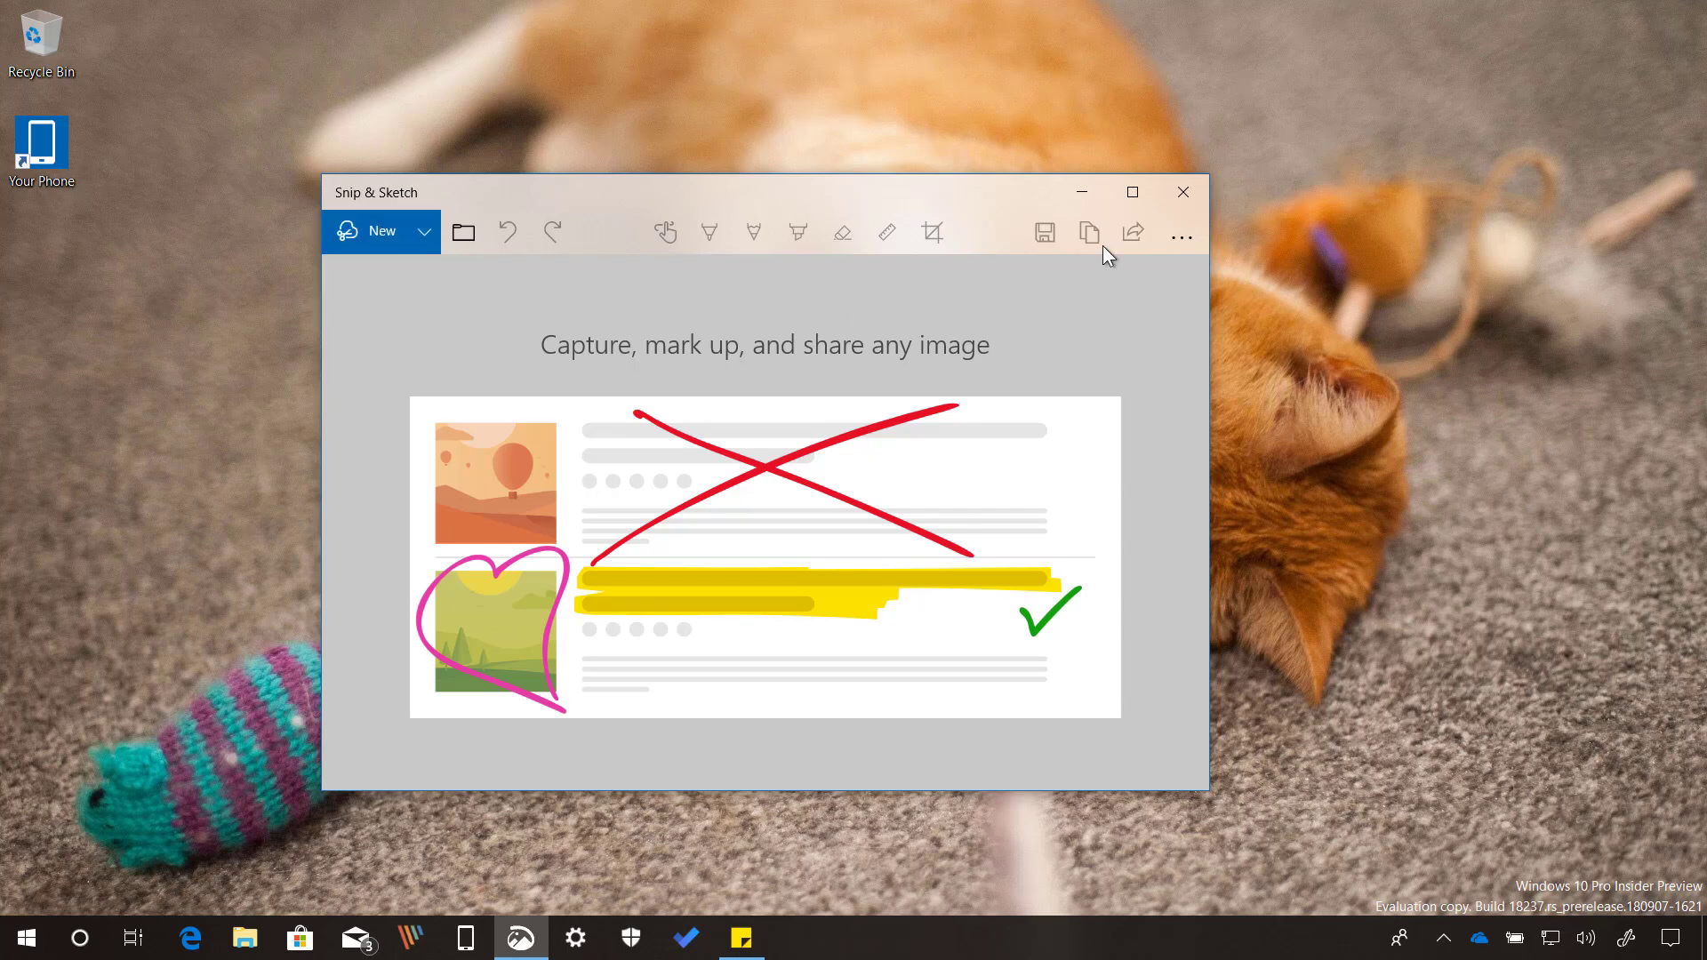
click(1187, 190)
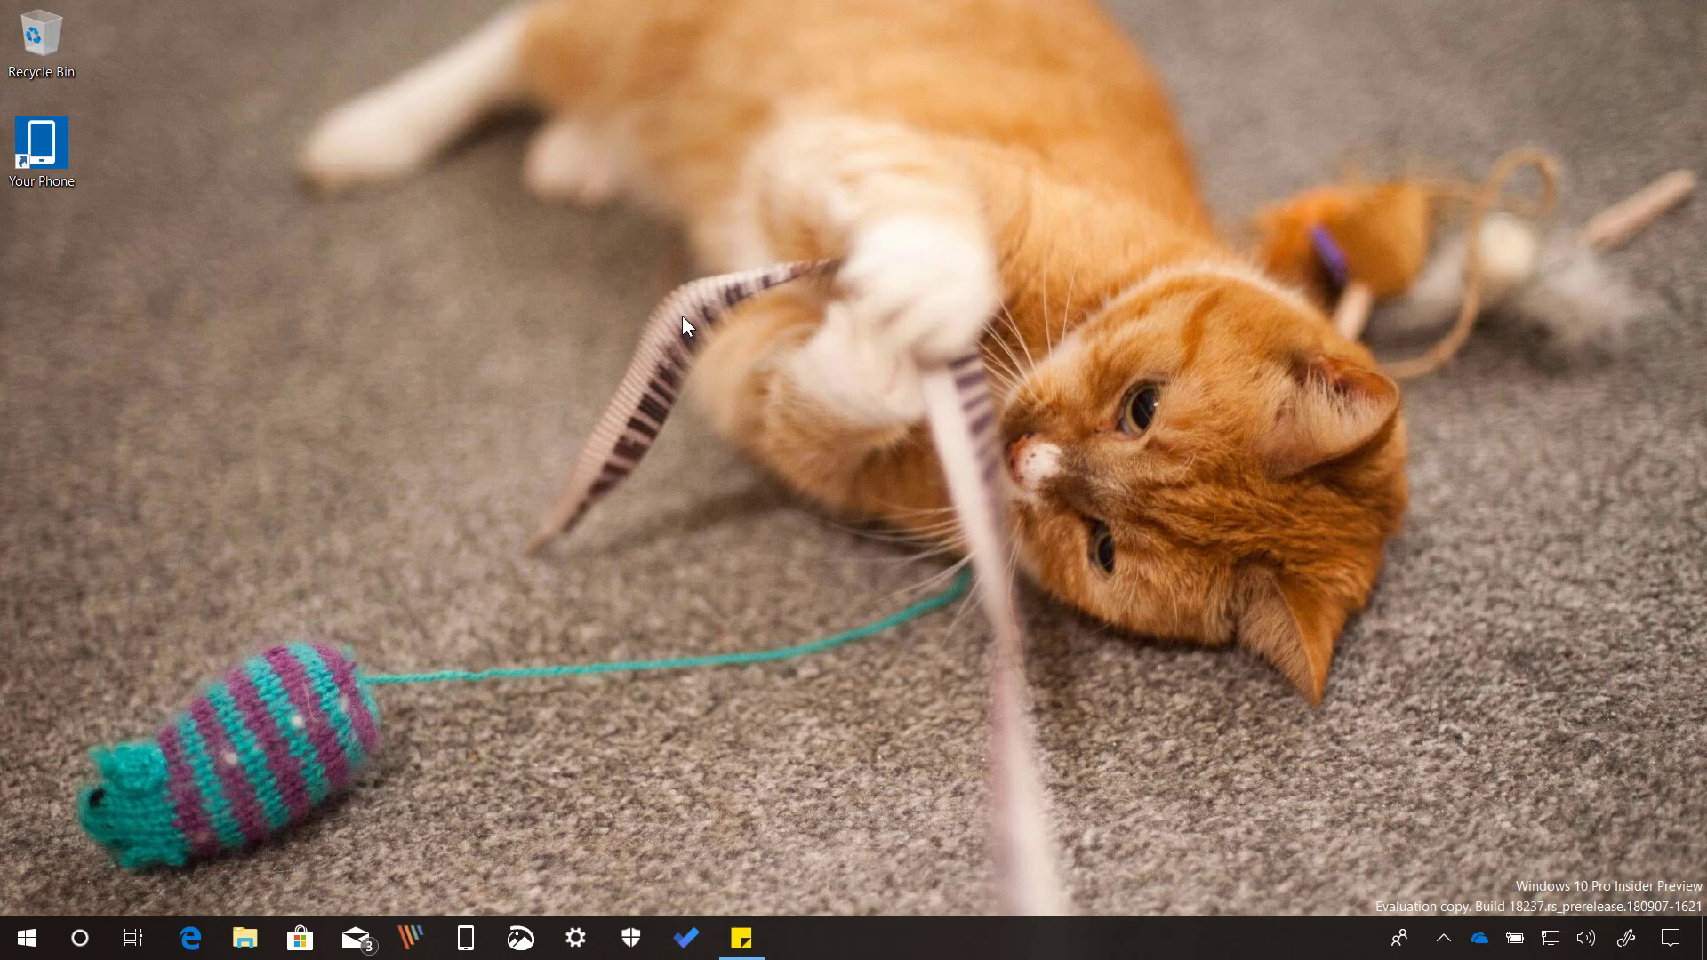
Sign in to Sticky Notes with the Microsoft account so the car-wash and milk/eggs/bread notes sync.
click(741, 938)
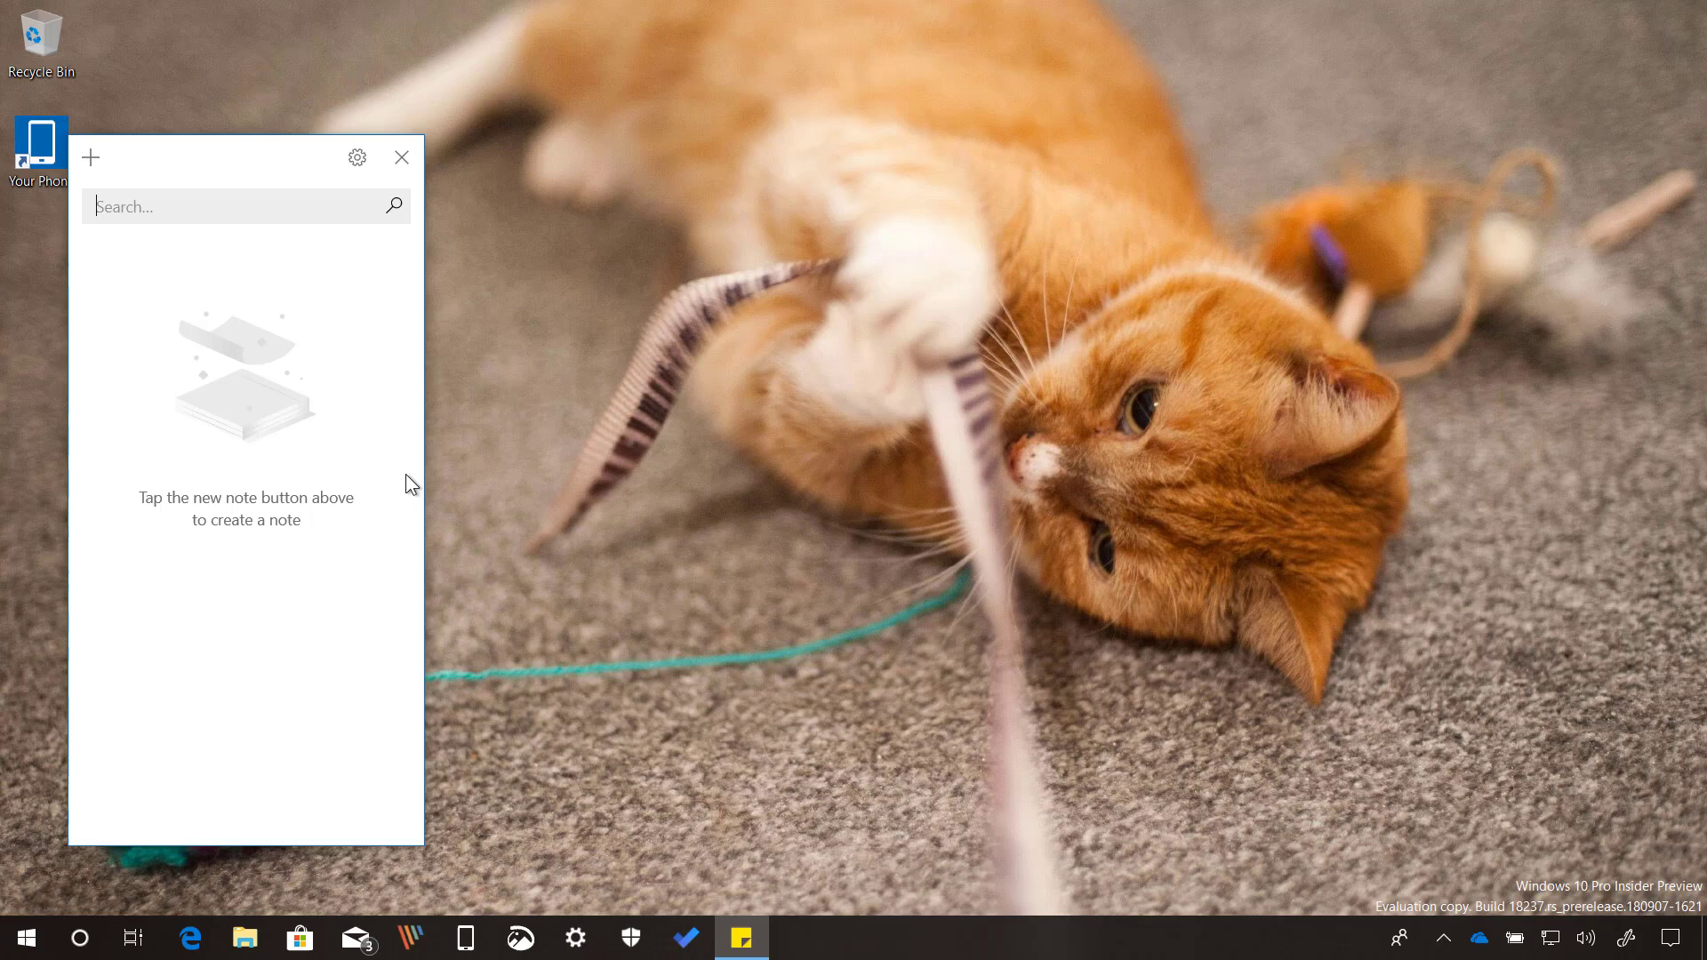
click(354, 161)
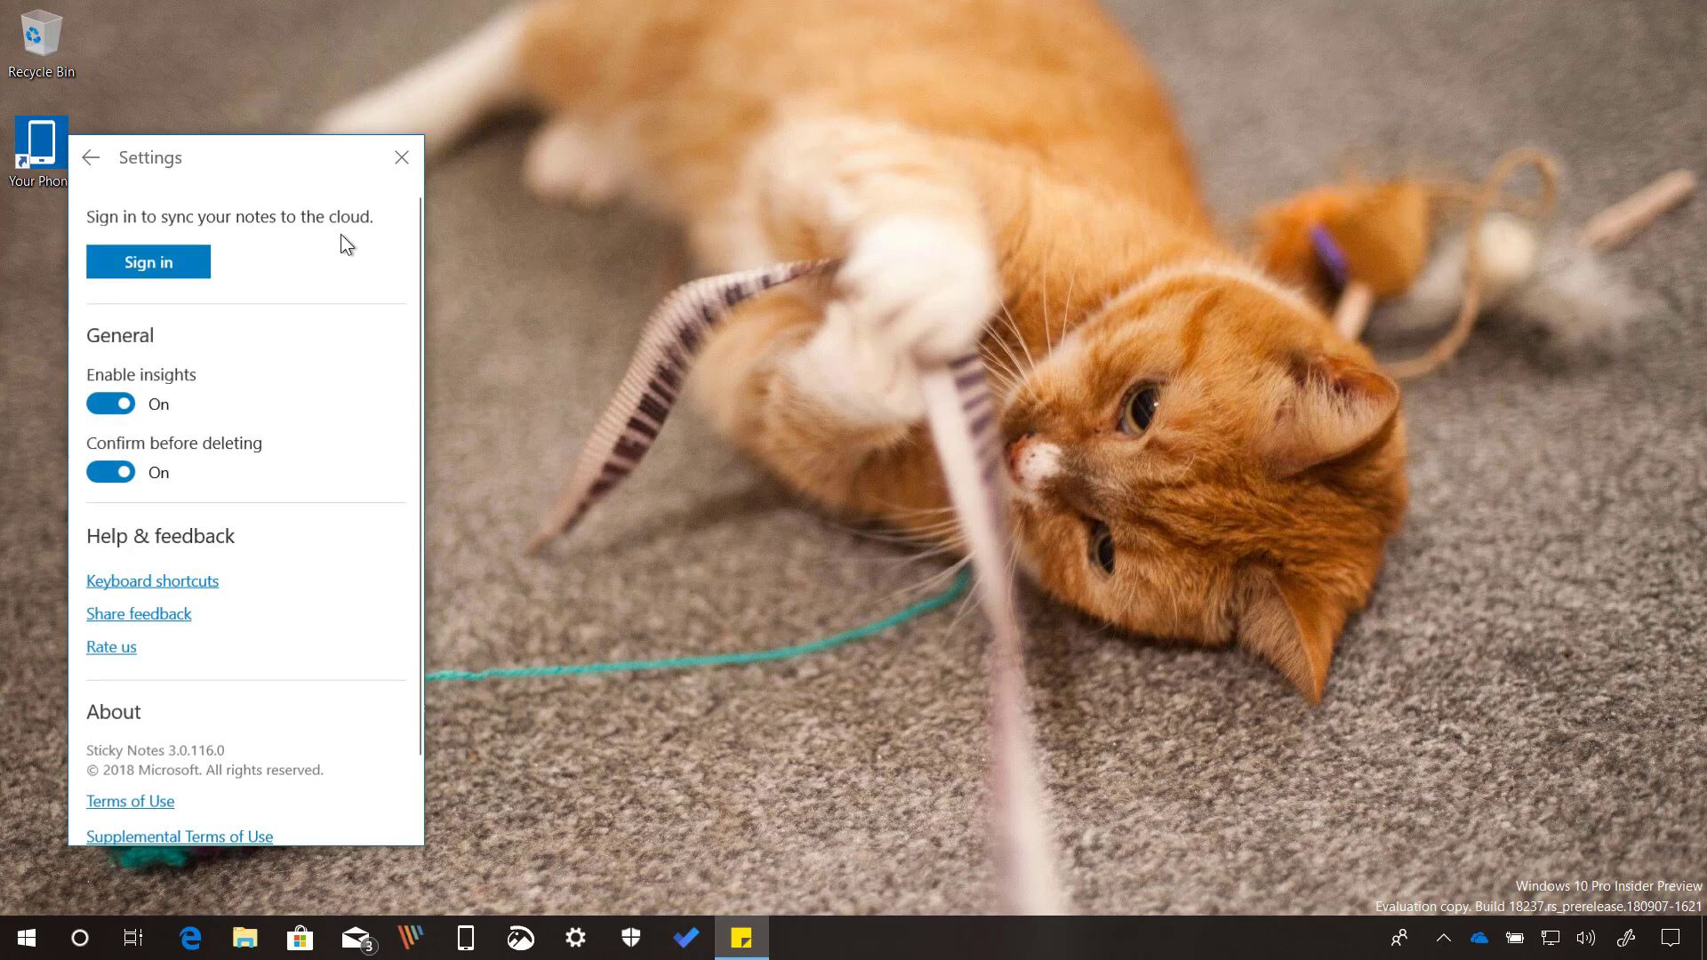
click(158, 264)
click(258, 498)
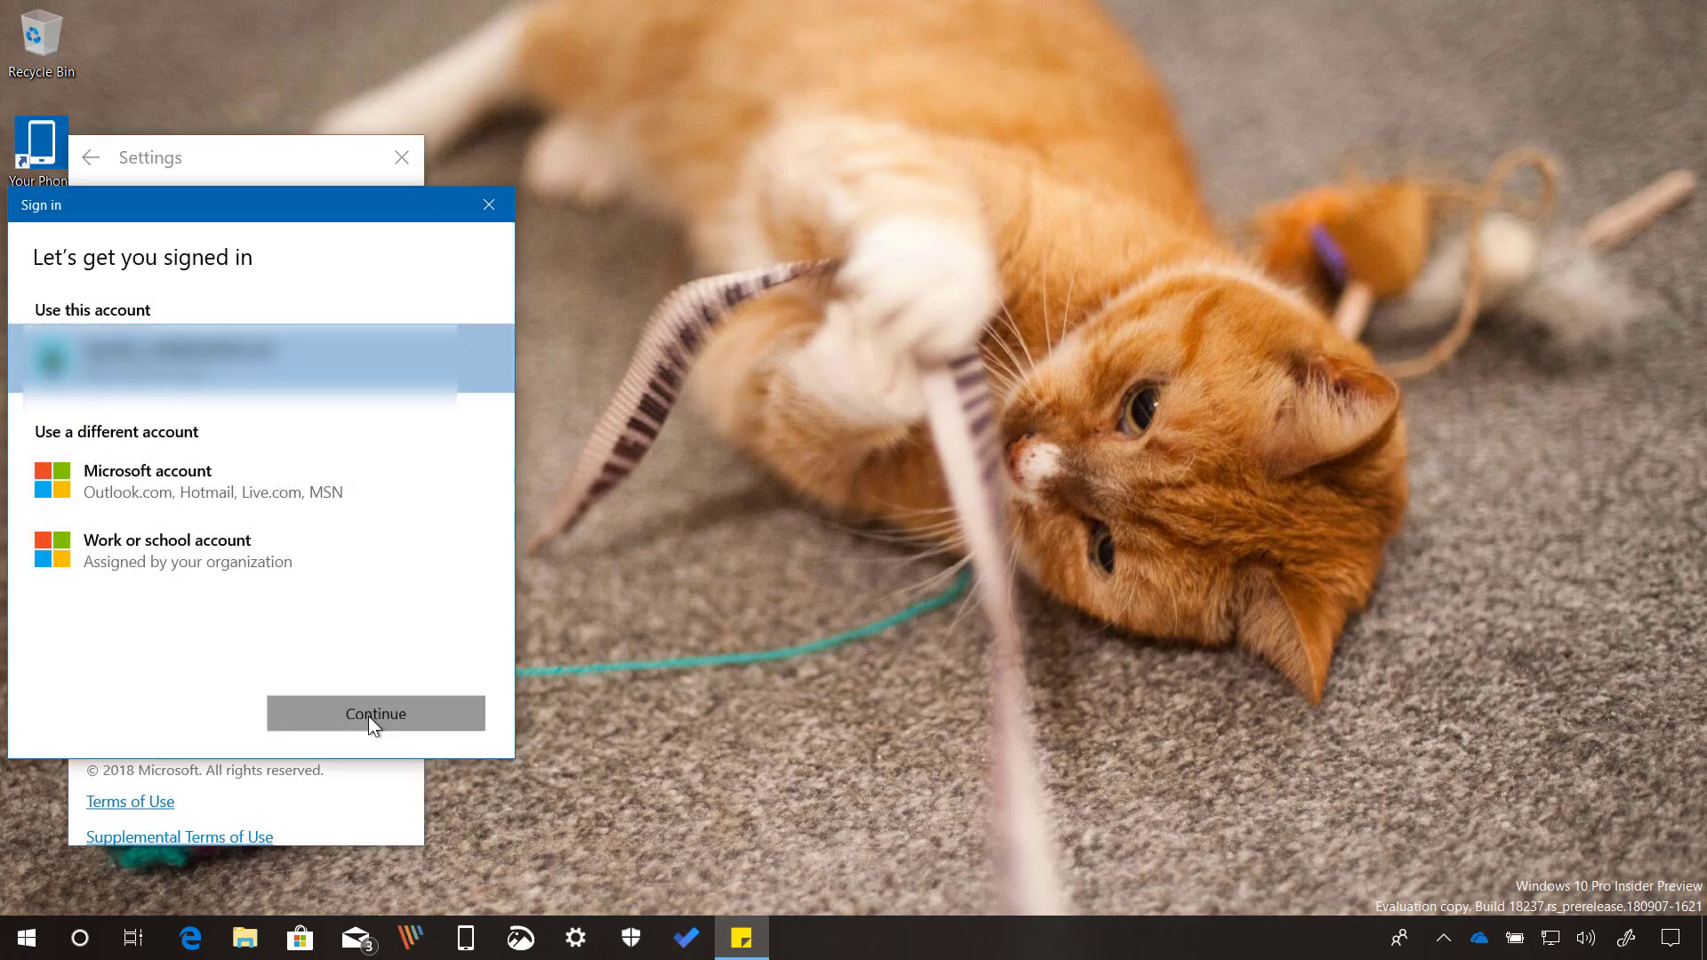
click(368, 716)
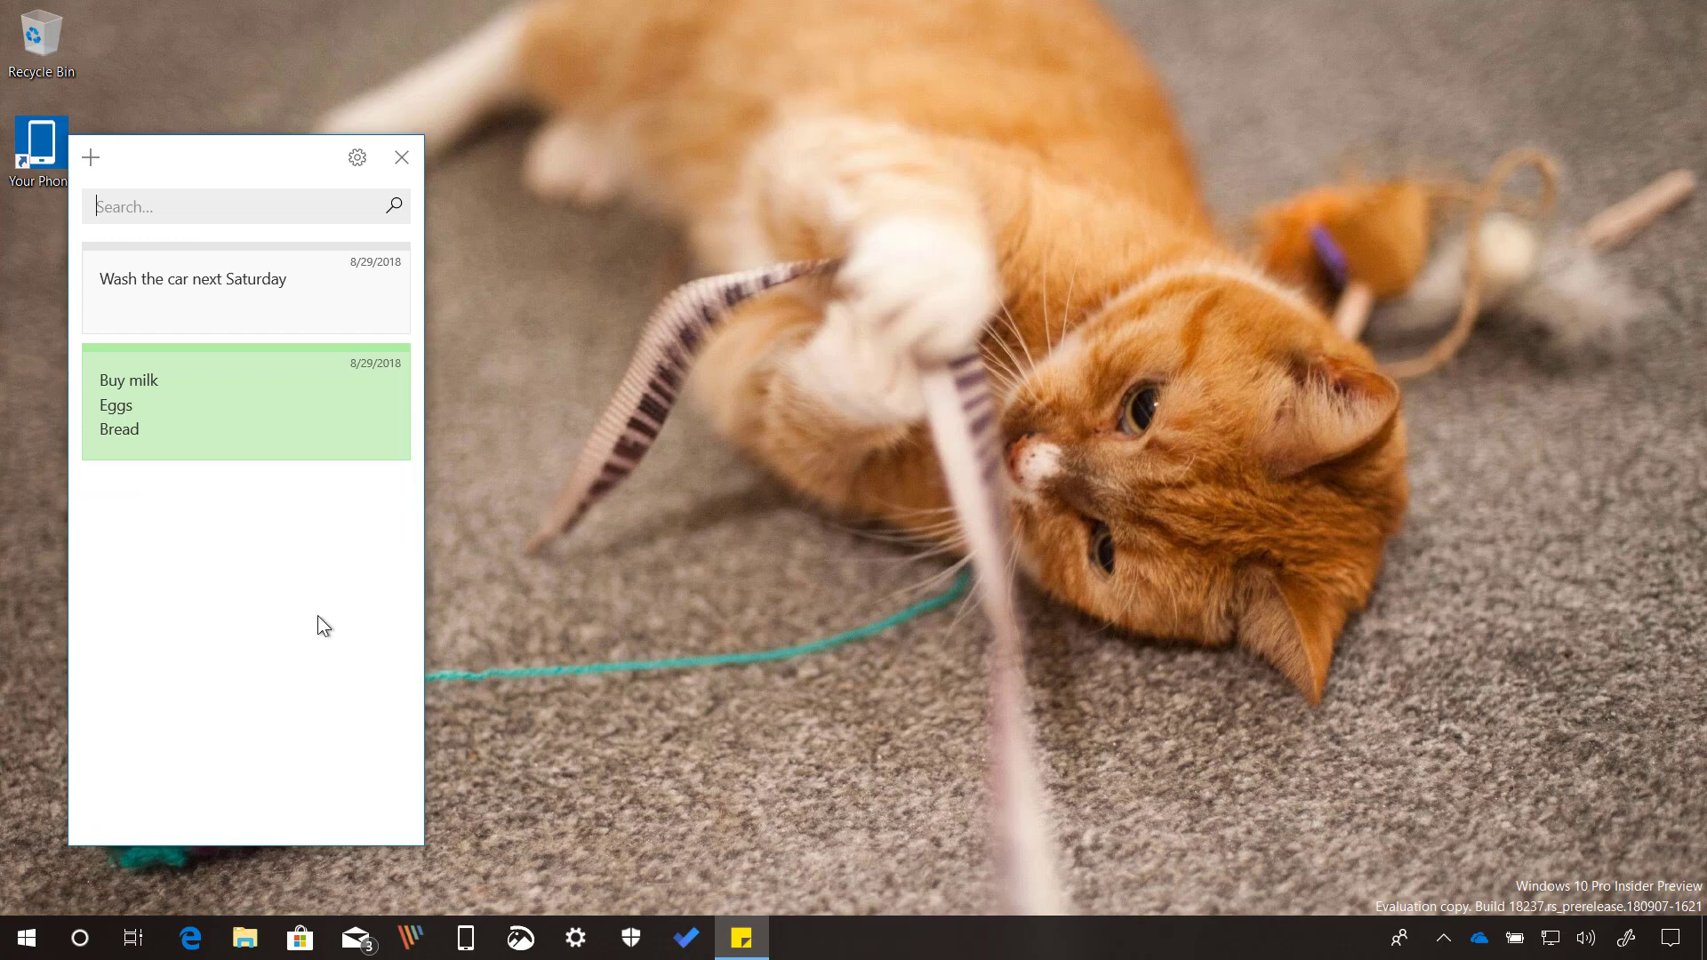
click(92, 158)
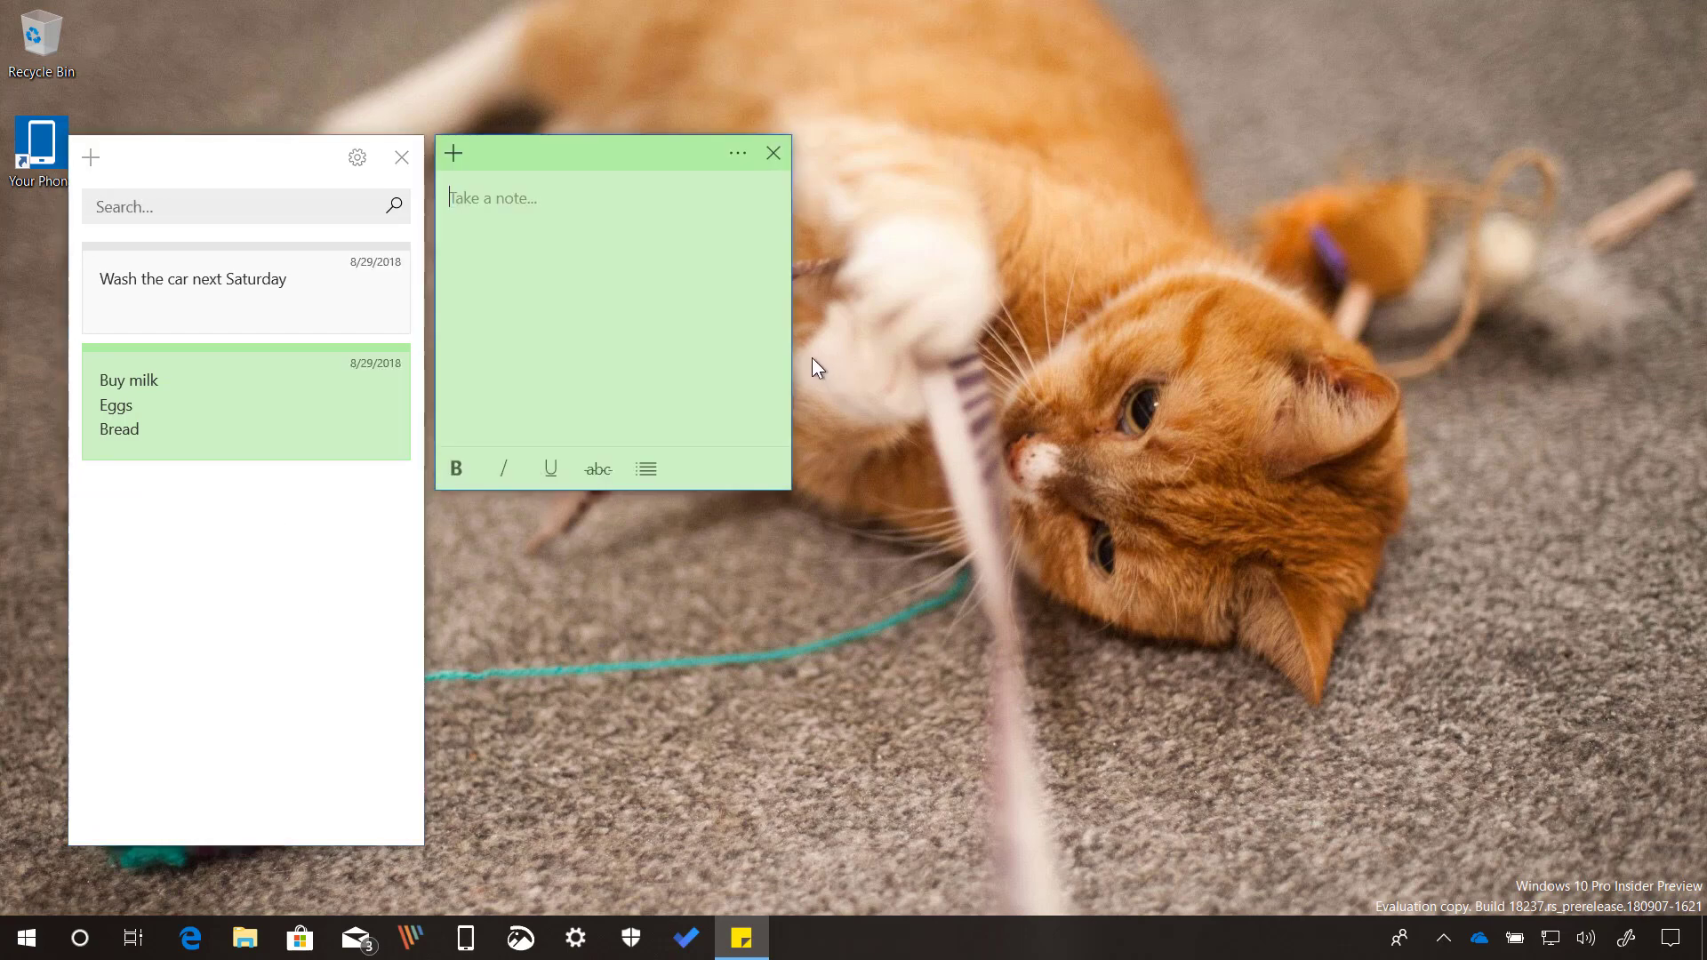
click(454, 155)
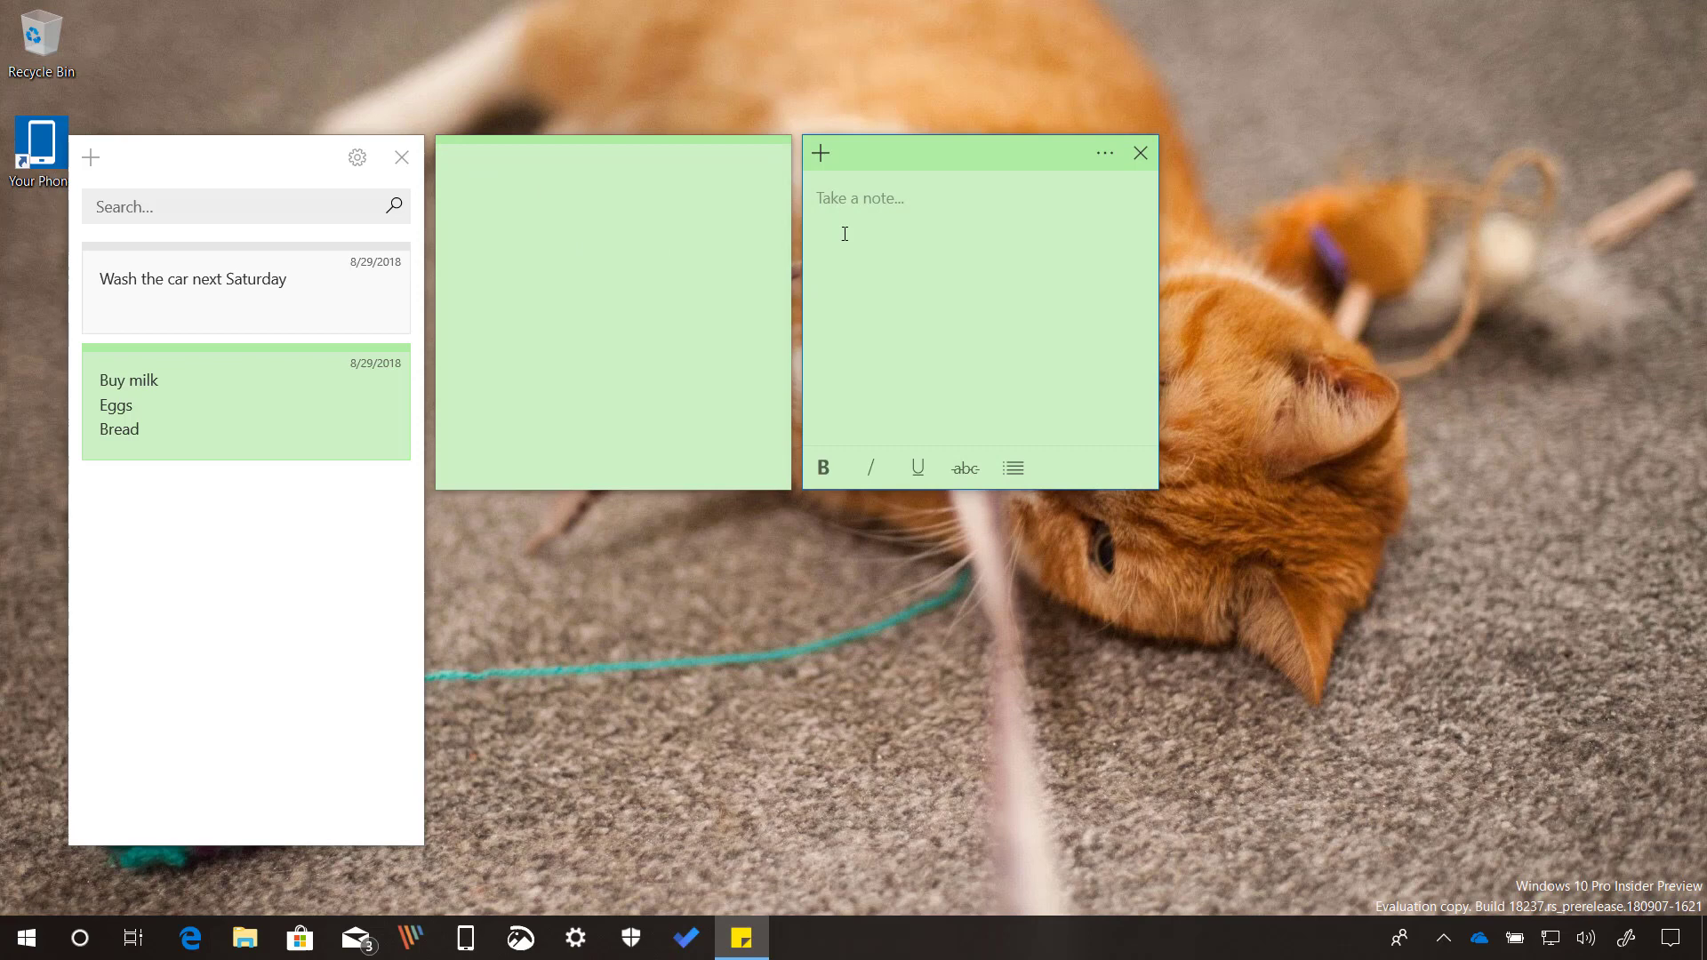
click(195, 176)
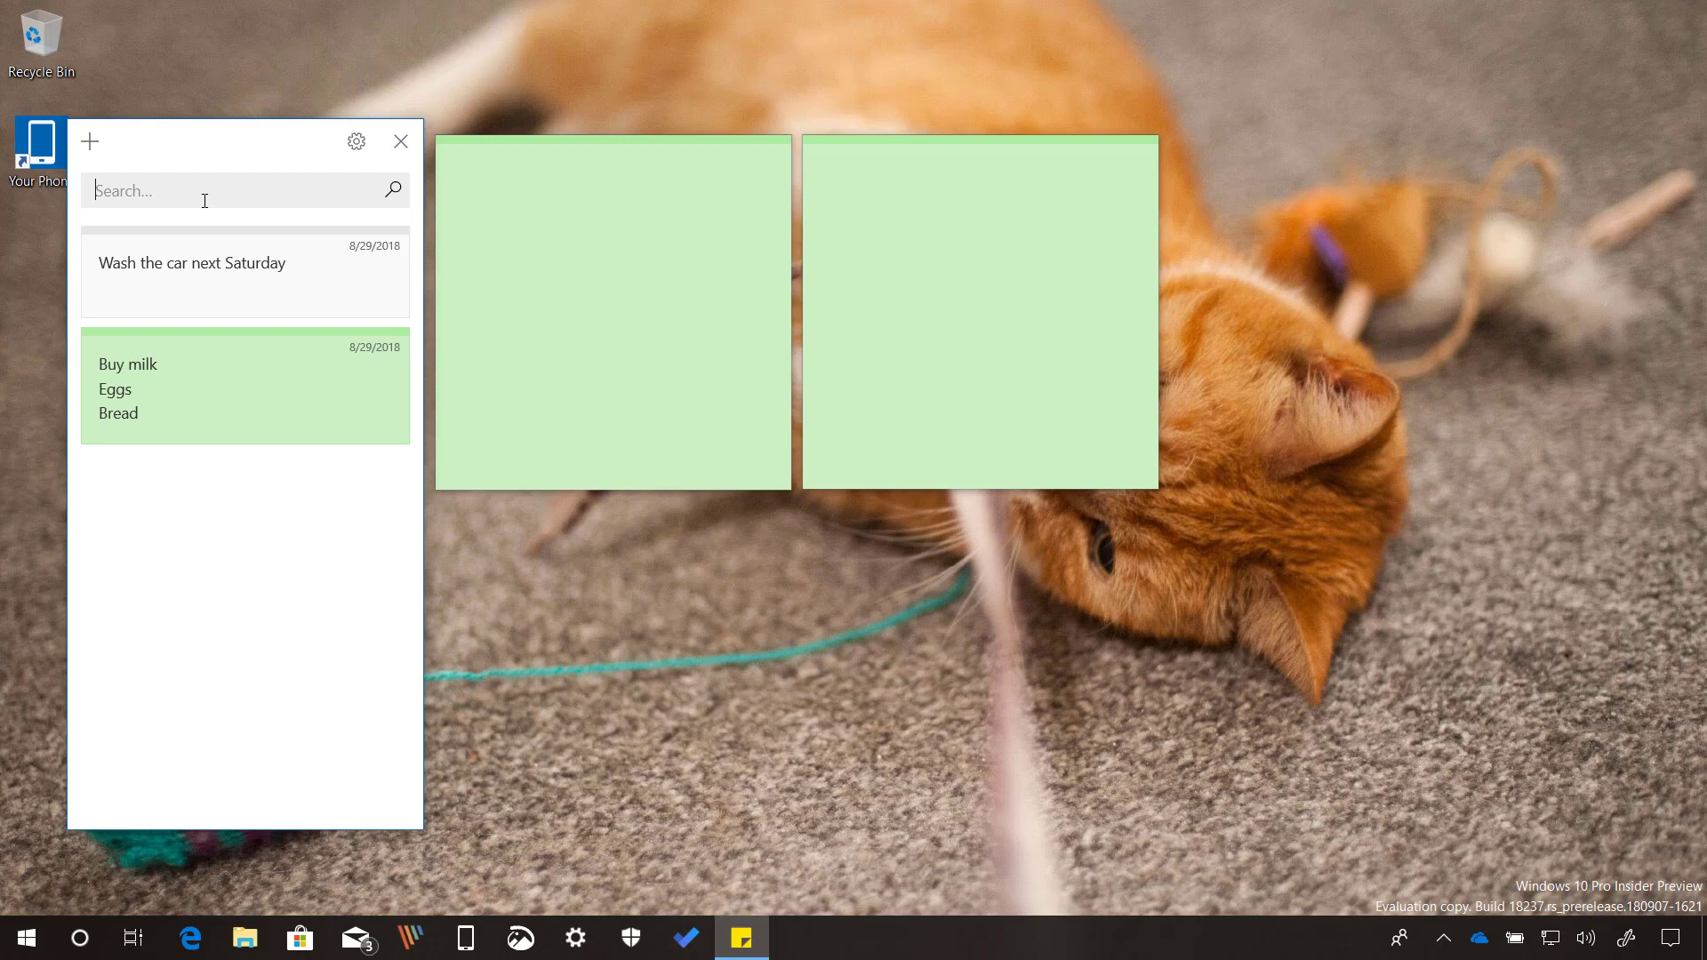
text(buy)
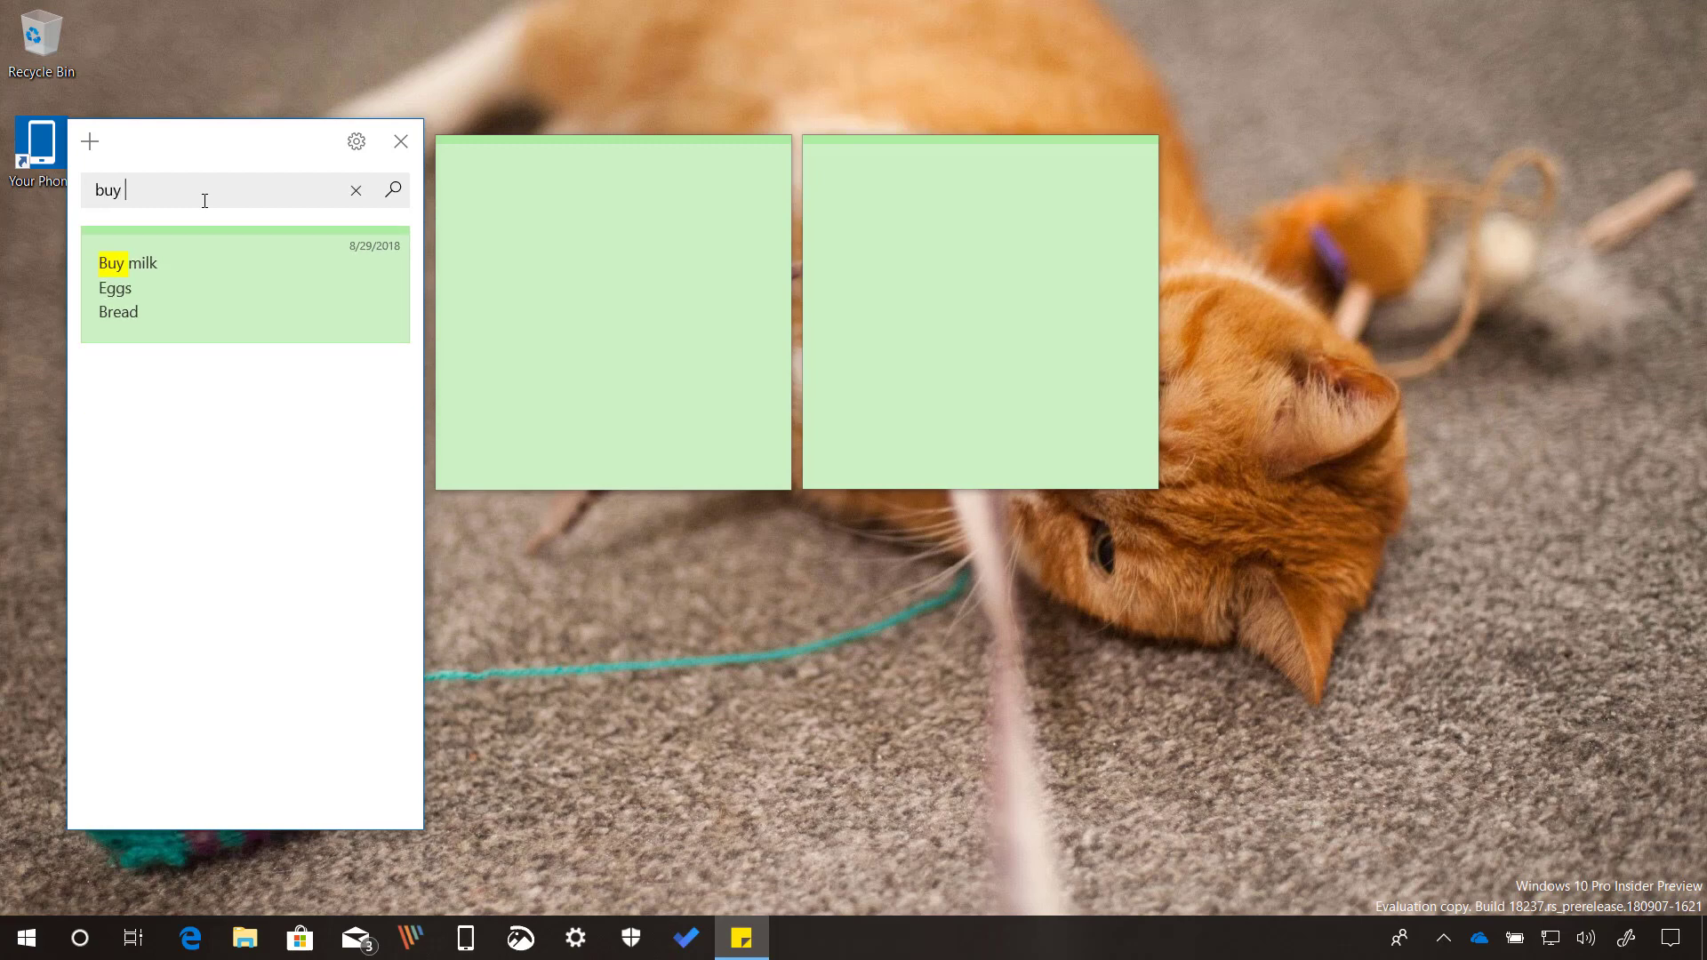
key(BackSpace)
key(BackSpace)
key(BackSpace)
key(BackSpace)
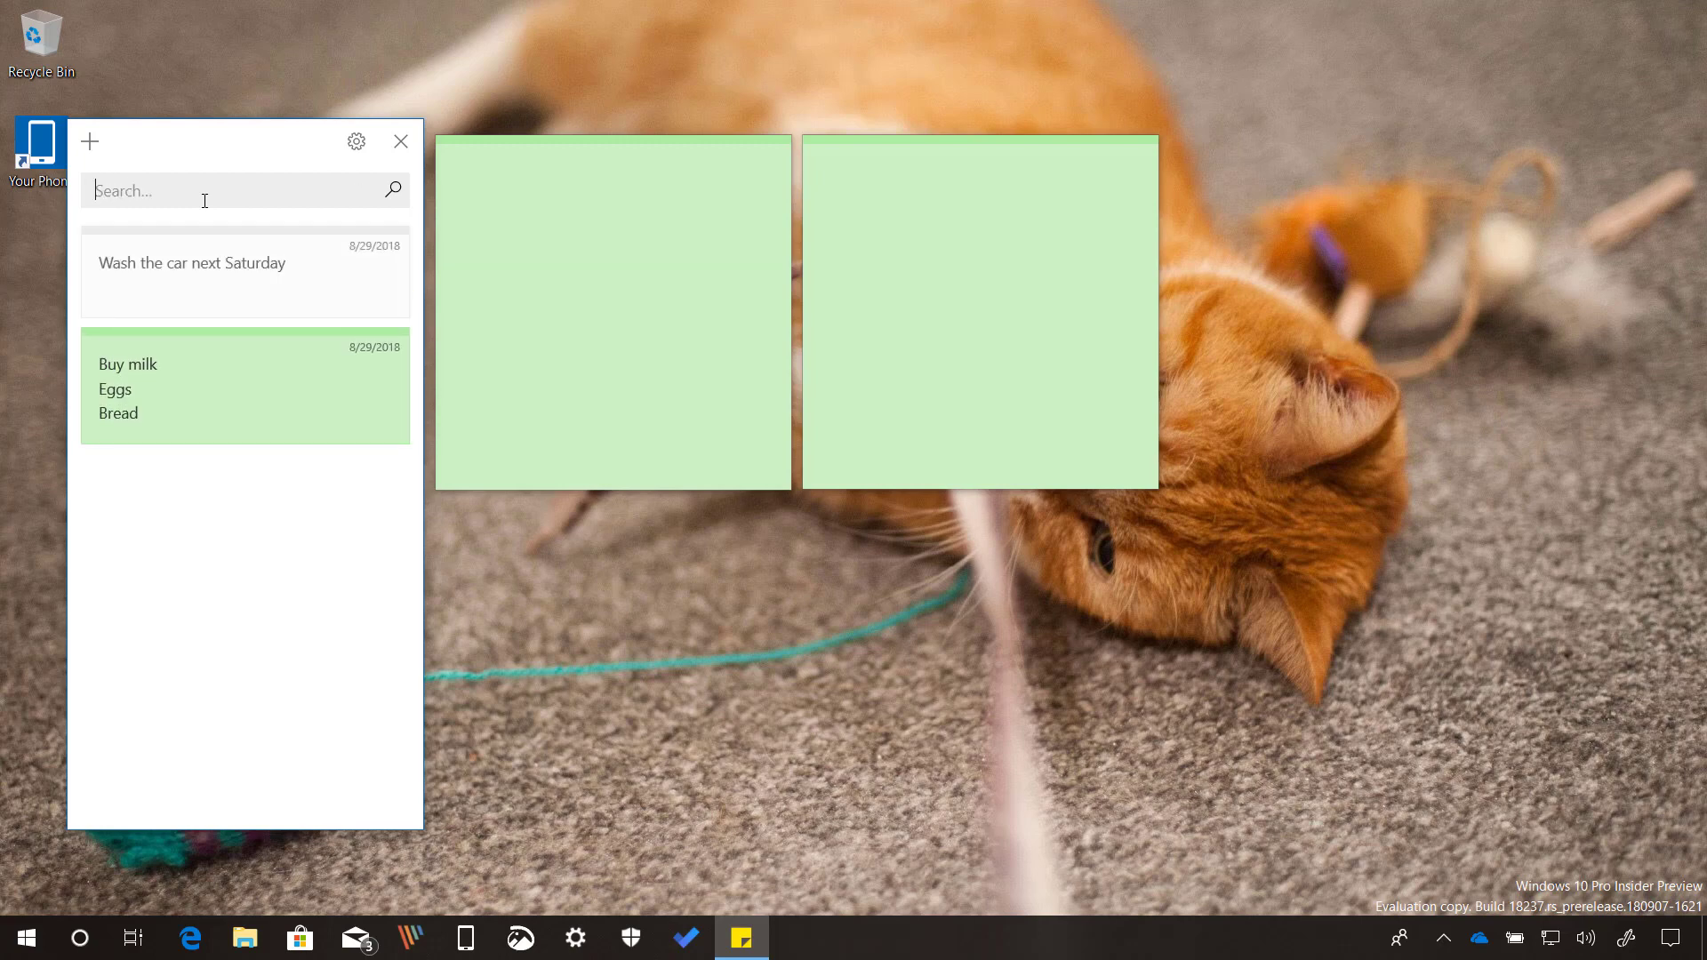
text(Wash)
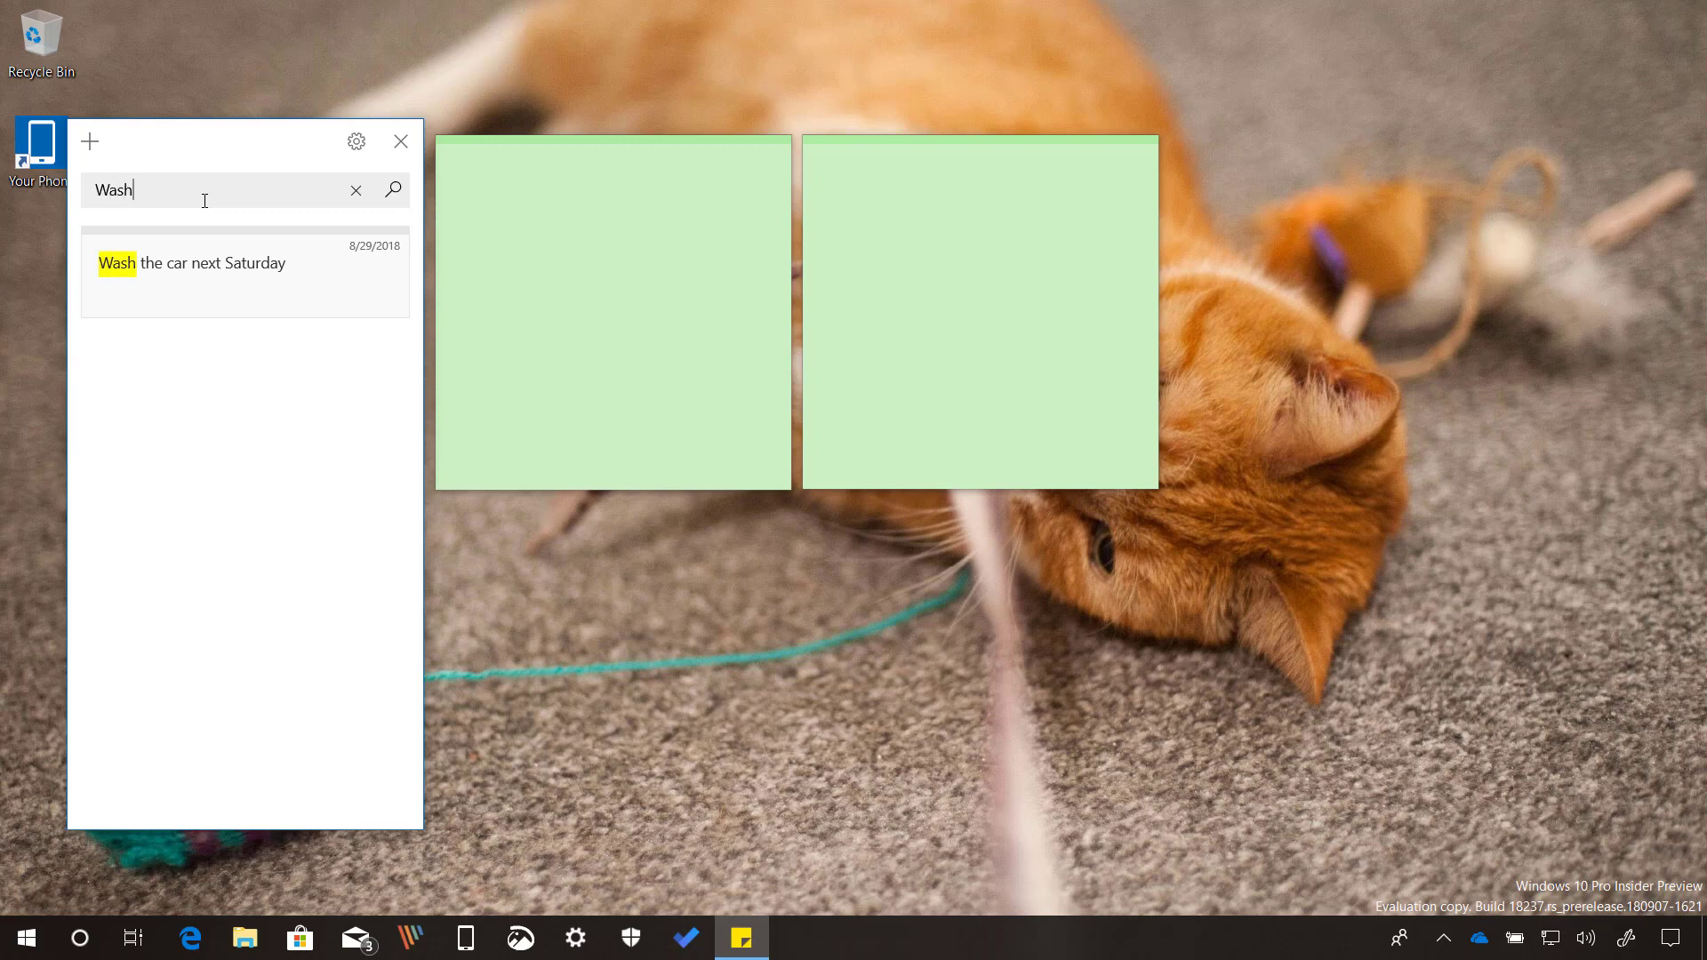
key(BackSpace)
key(BackSpace)
key(BackSpace)
key(BackSpace)
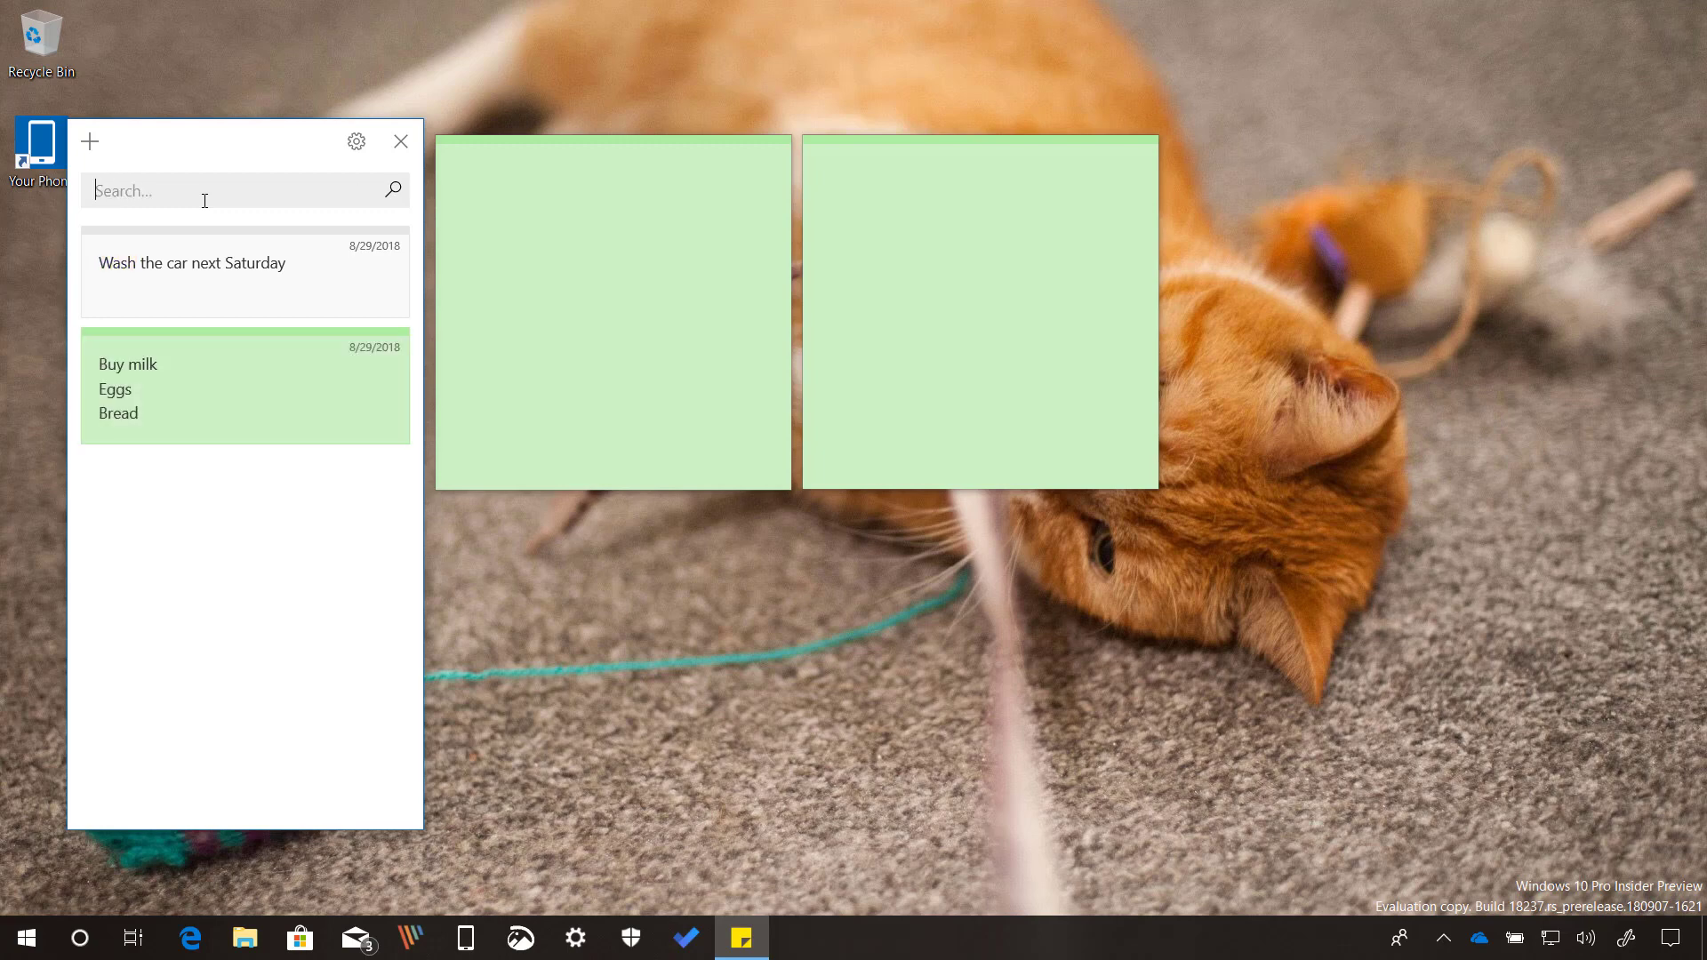
Change the empty left note's colour to pink.
click(630, 258)
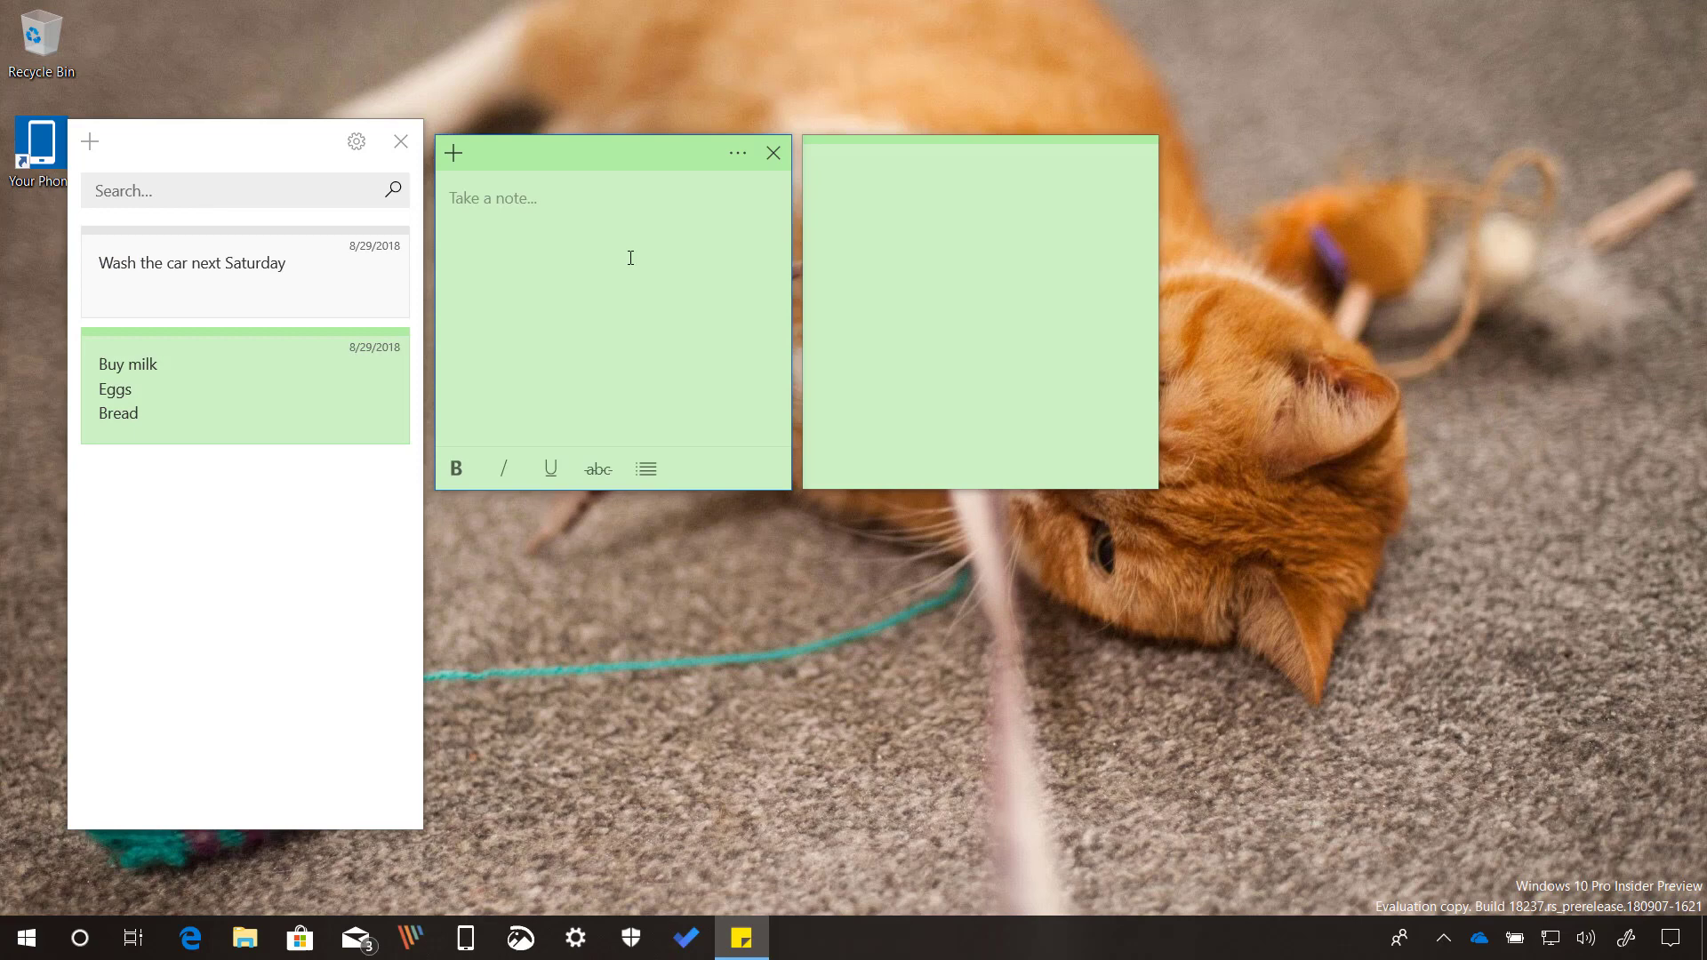
click(738, 155)
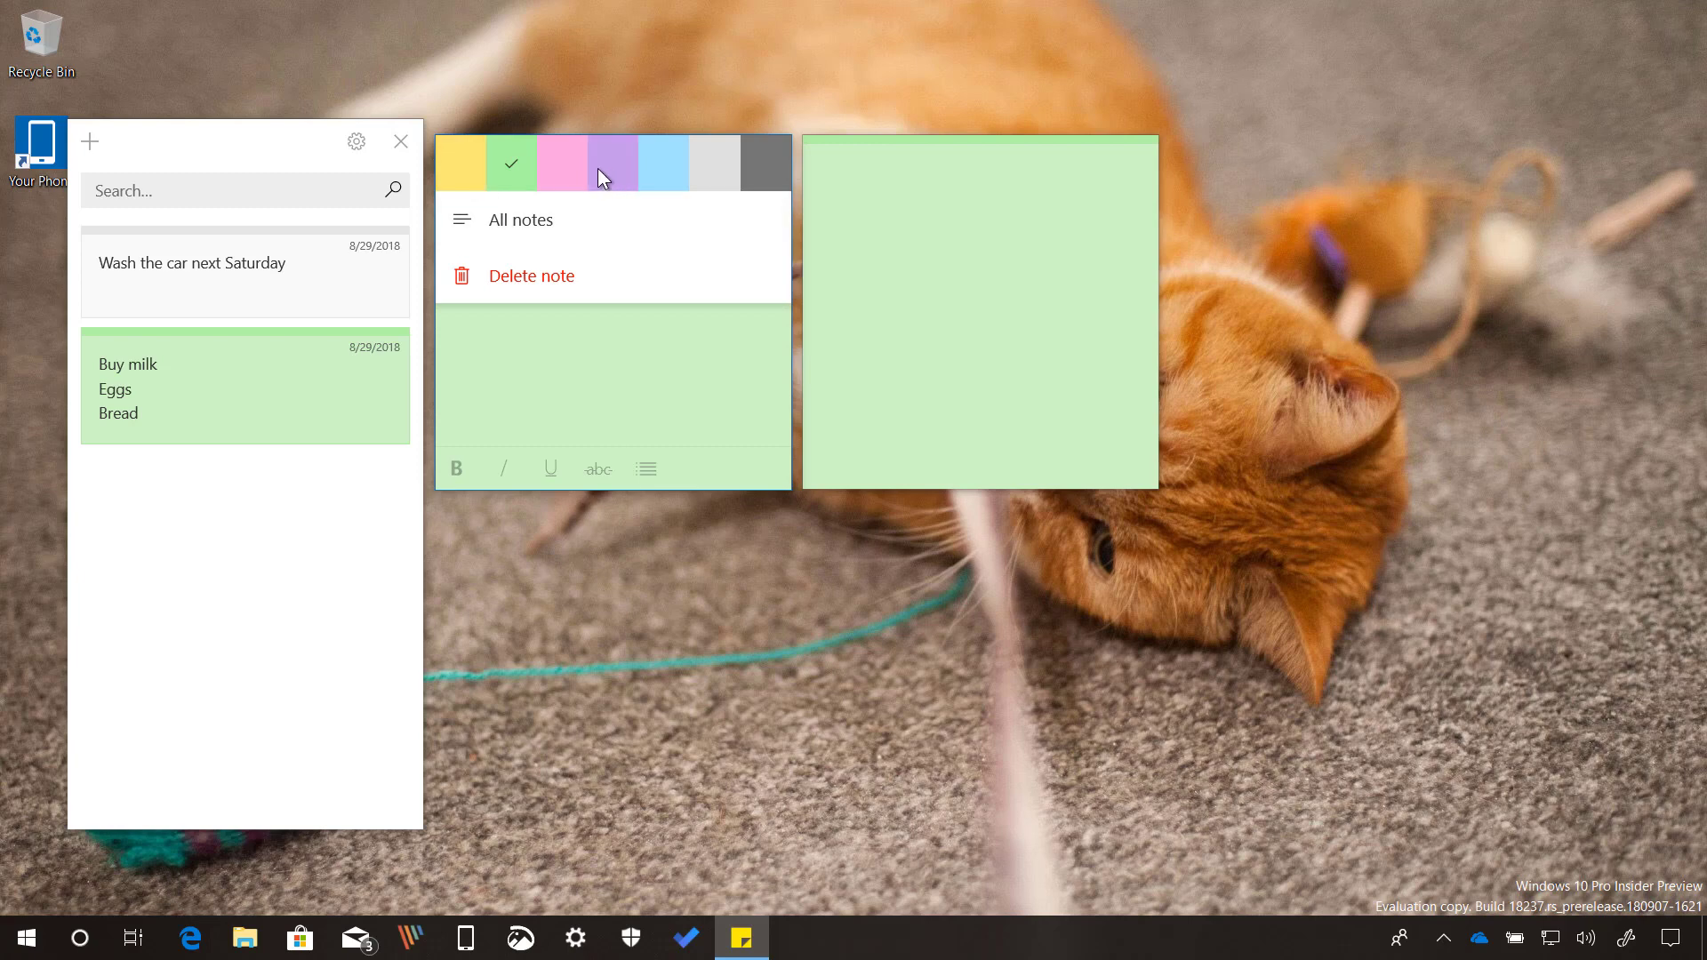
click(568, 174)
Delete the pink note, leaving the empty green note beside the notes list.
click(726, 151)
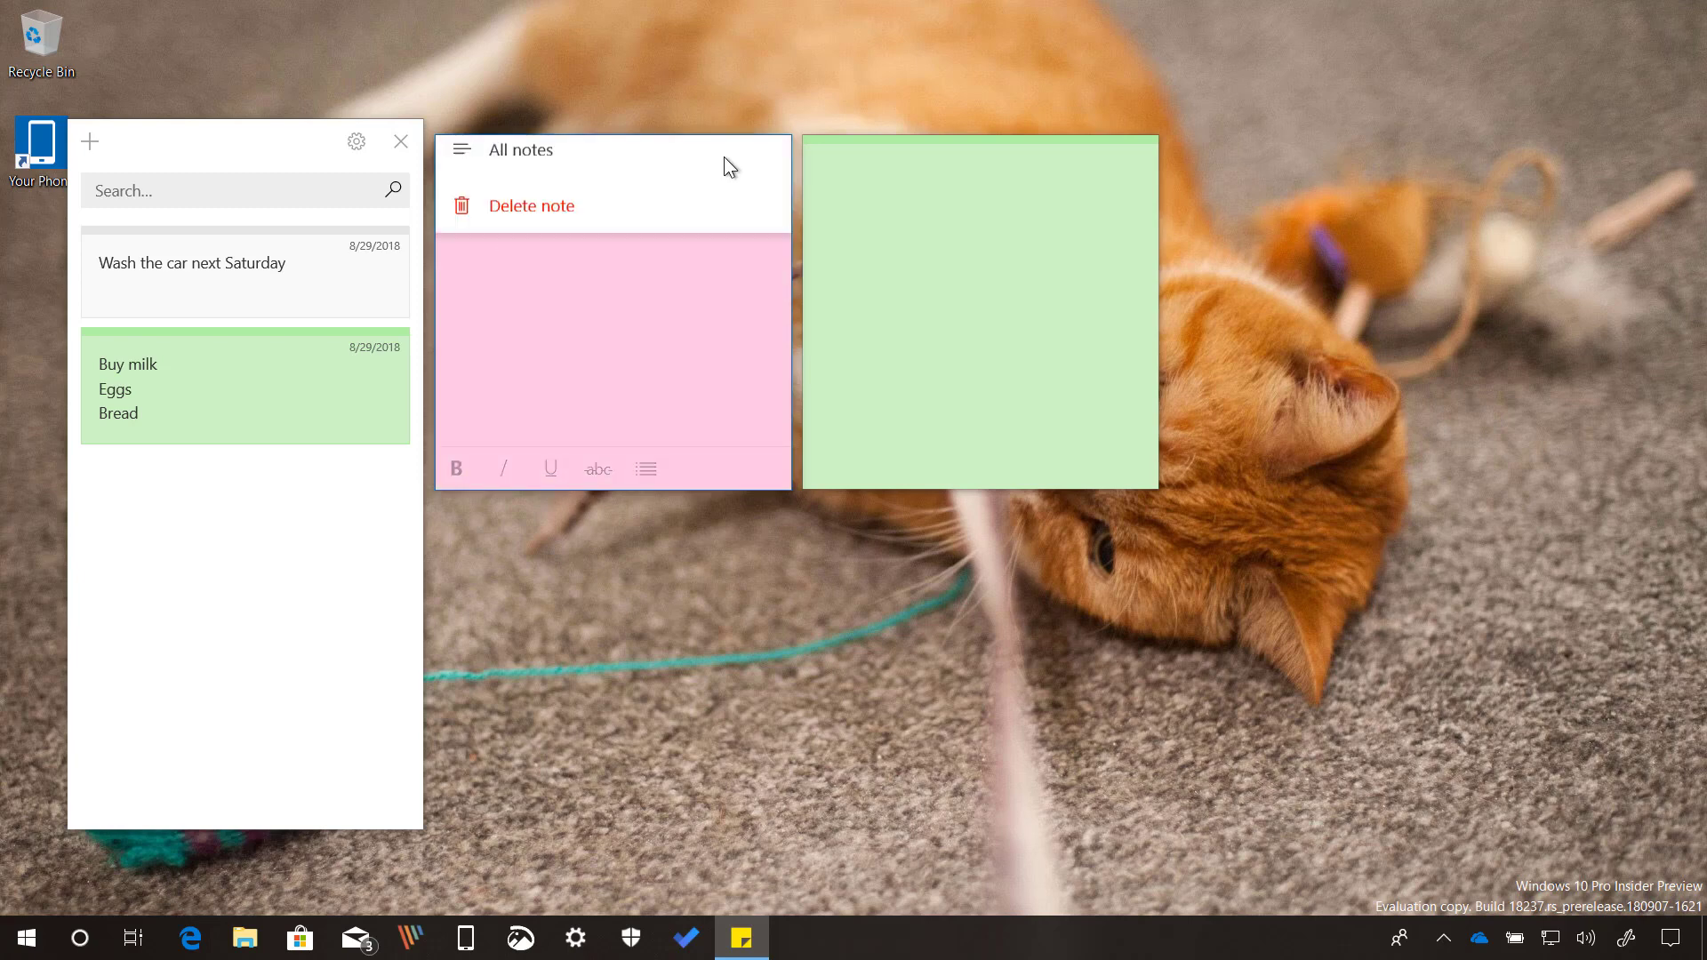
click(557, 213)
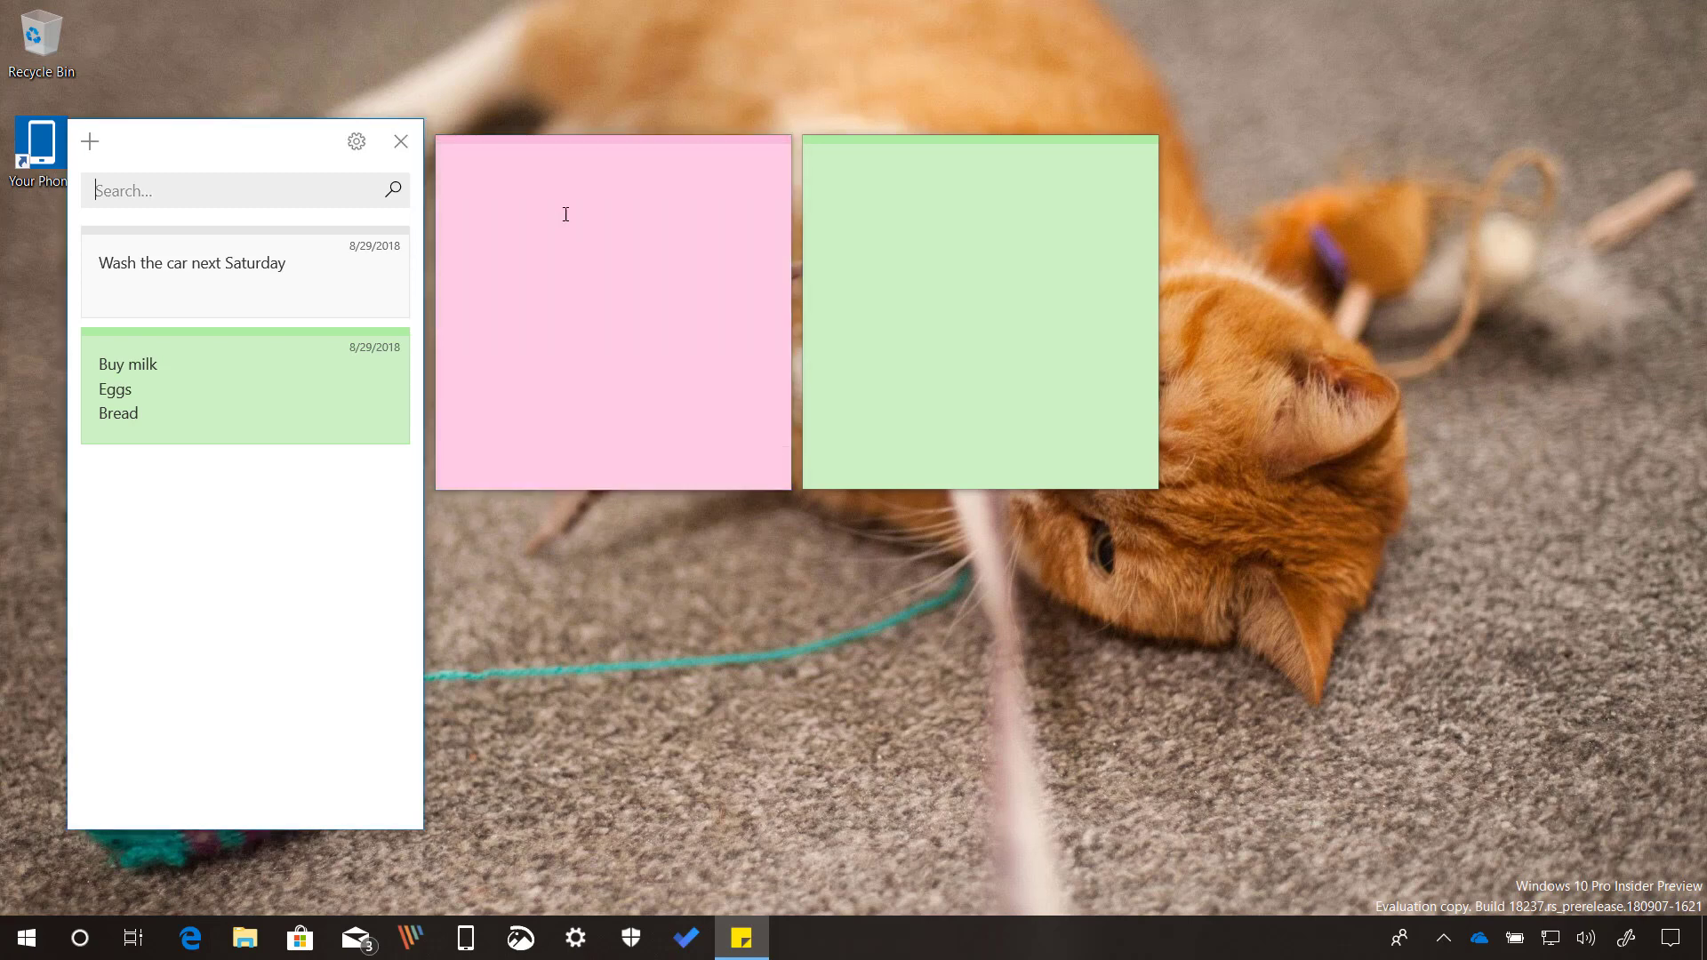
click(408, 155)
click(744, 157)
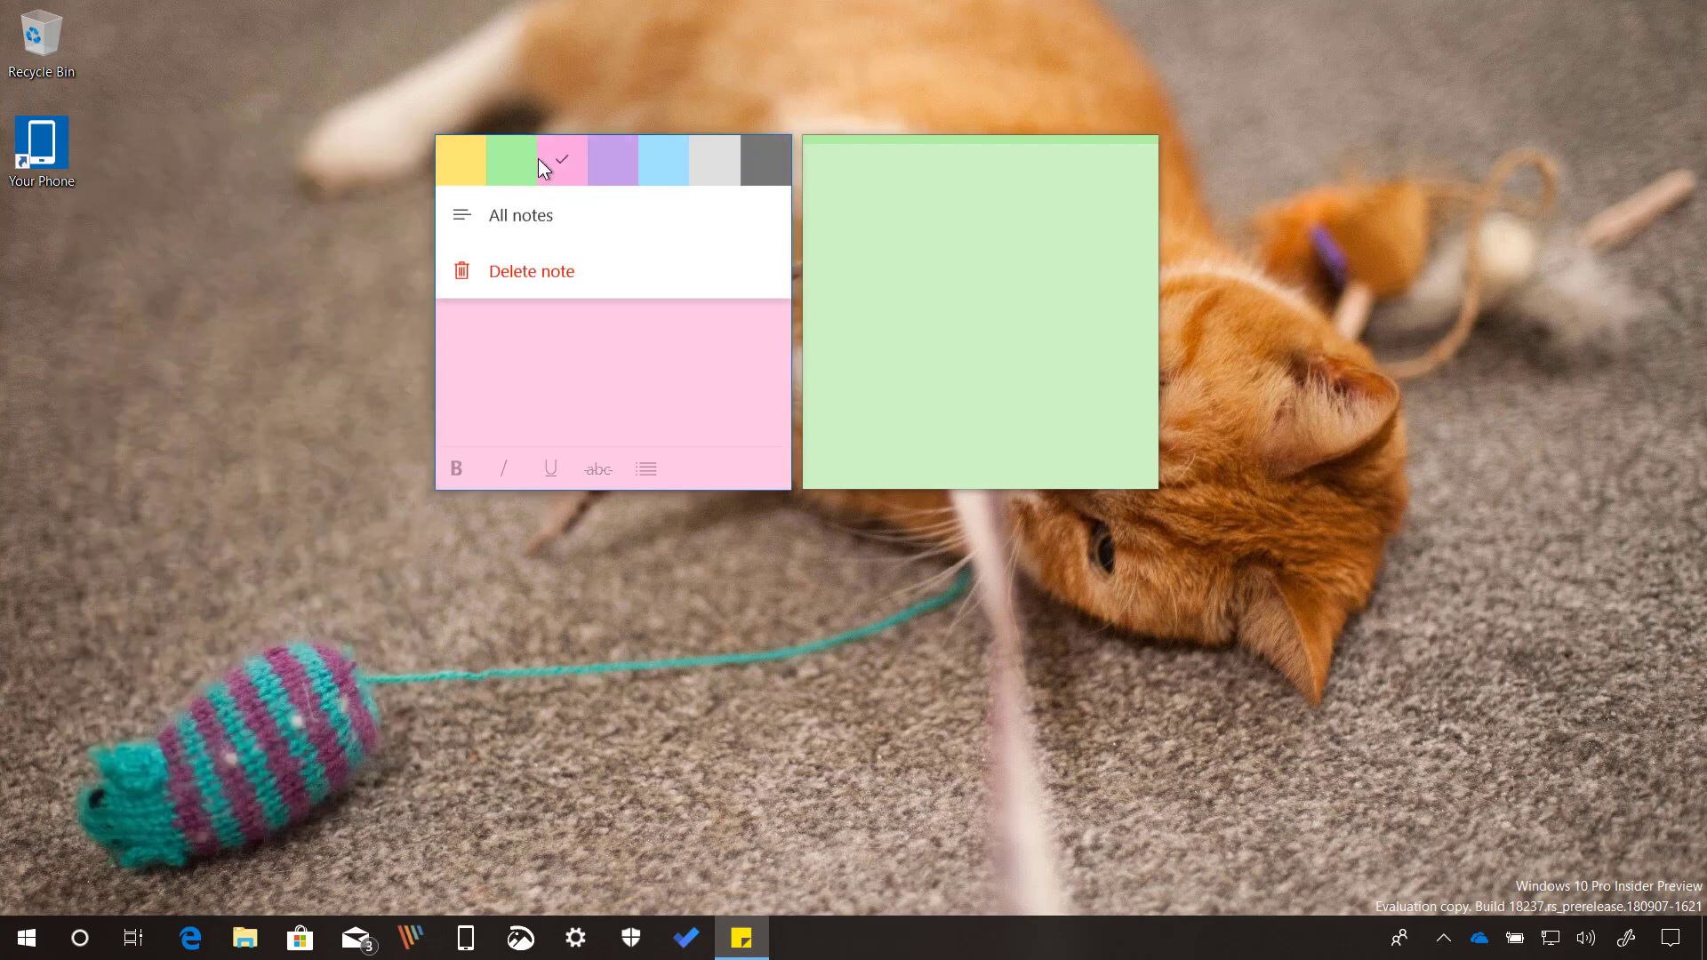
click(515, 227)
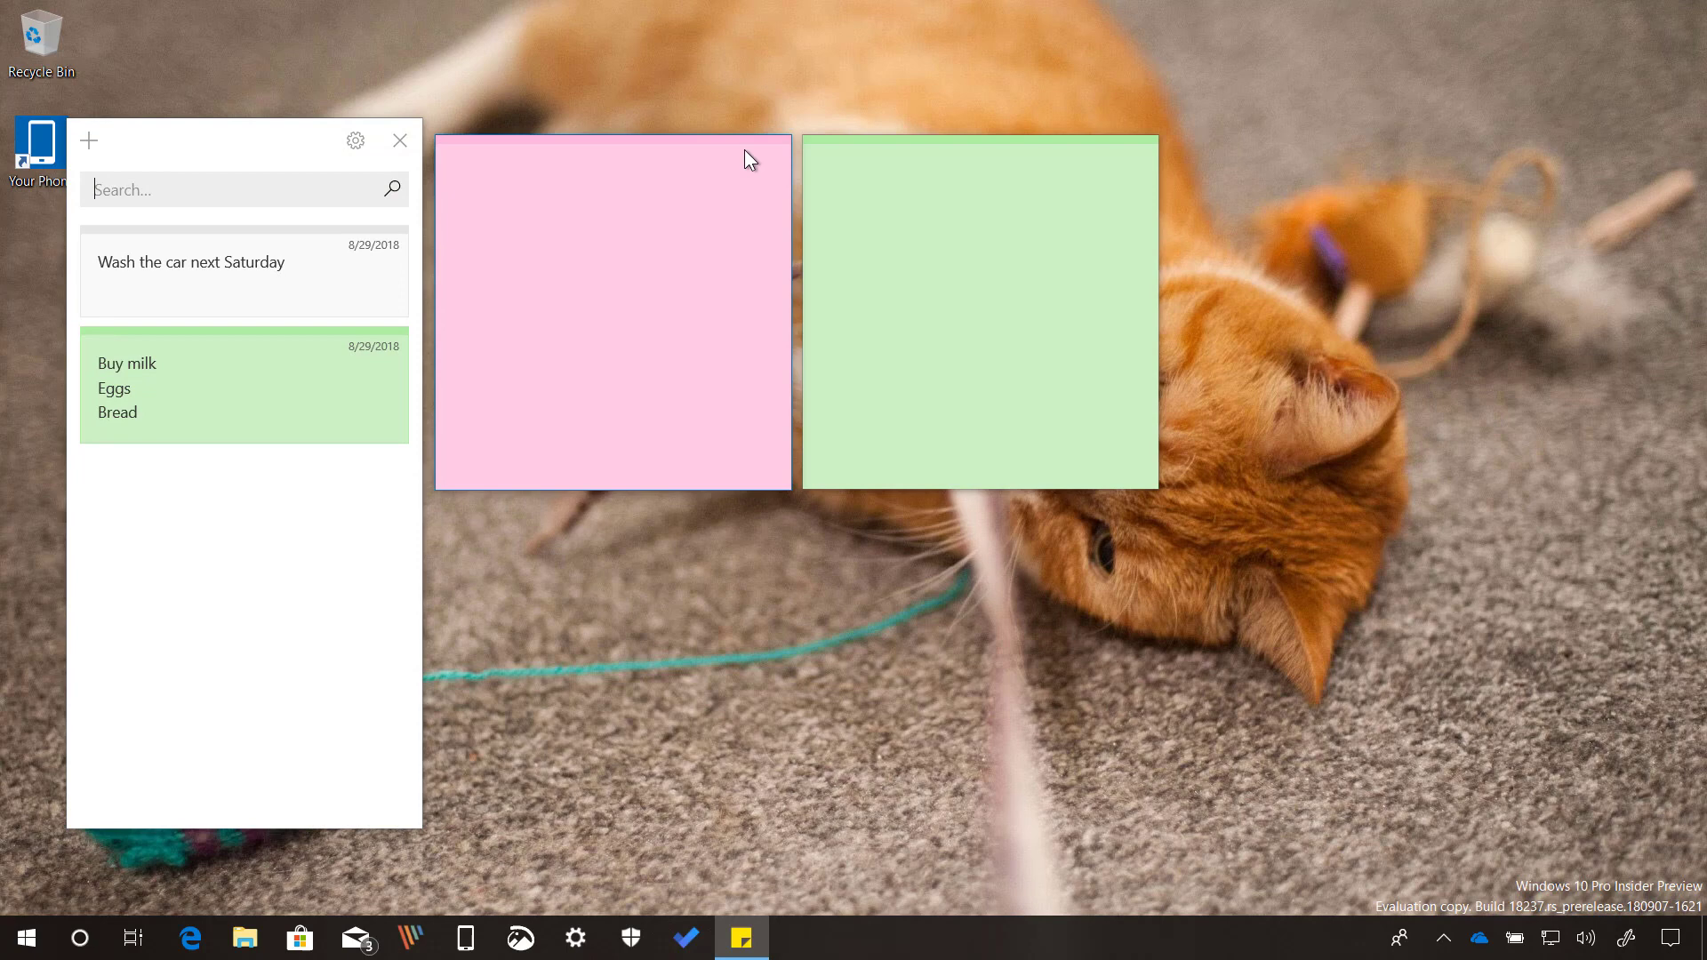
click(744, 151)
click(738, 156)
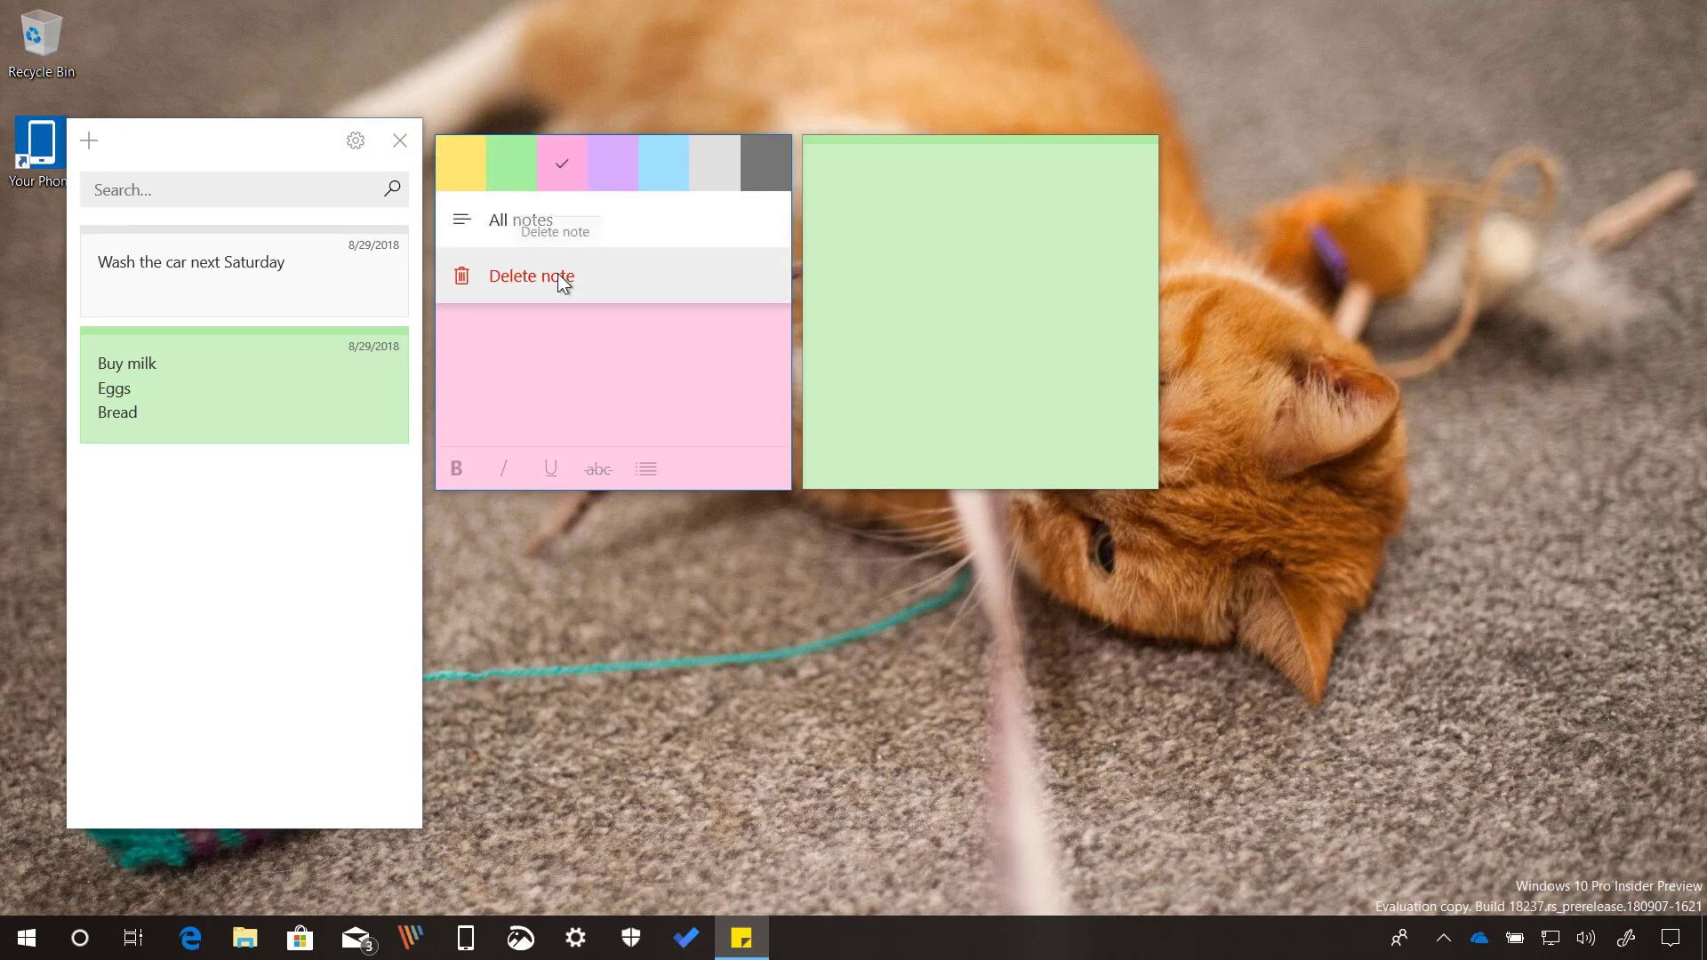
click(560, 277)
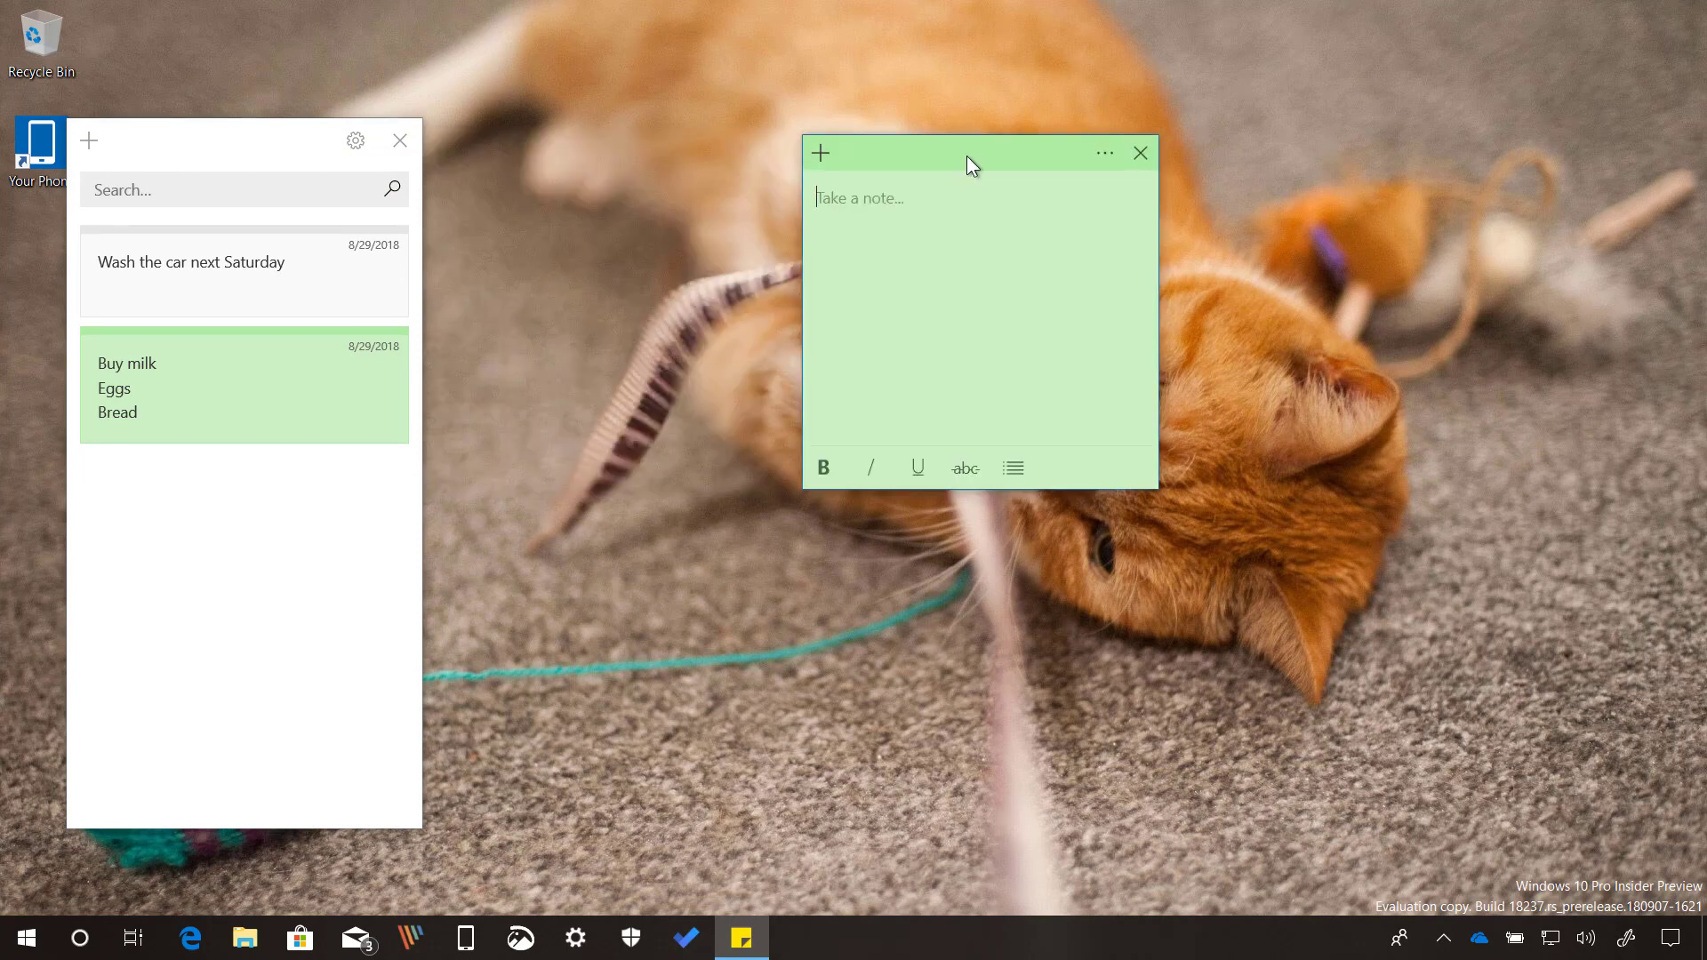
Move the green note left beside the notes list and make it charcoal.
drag(968, 157, 672, 152)
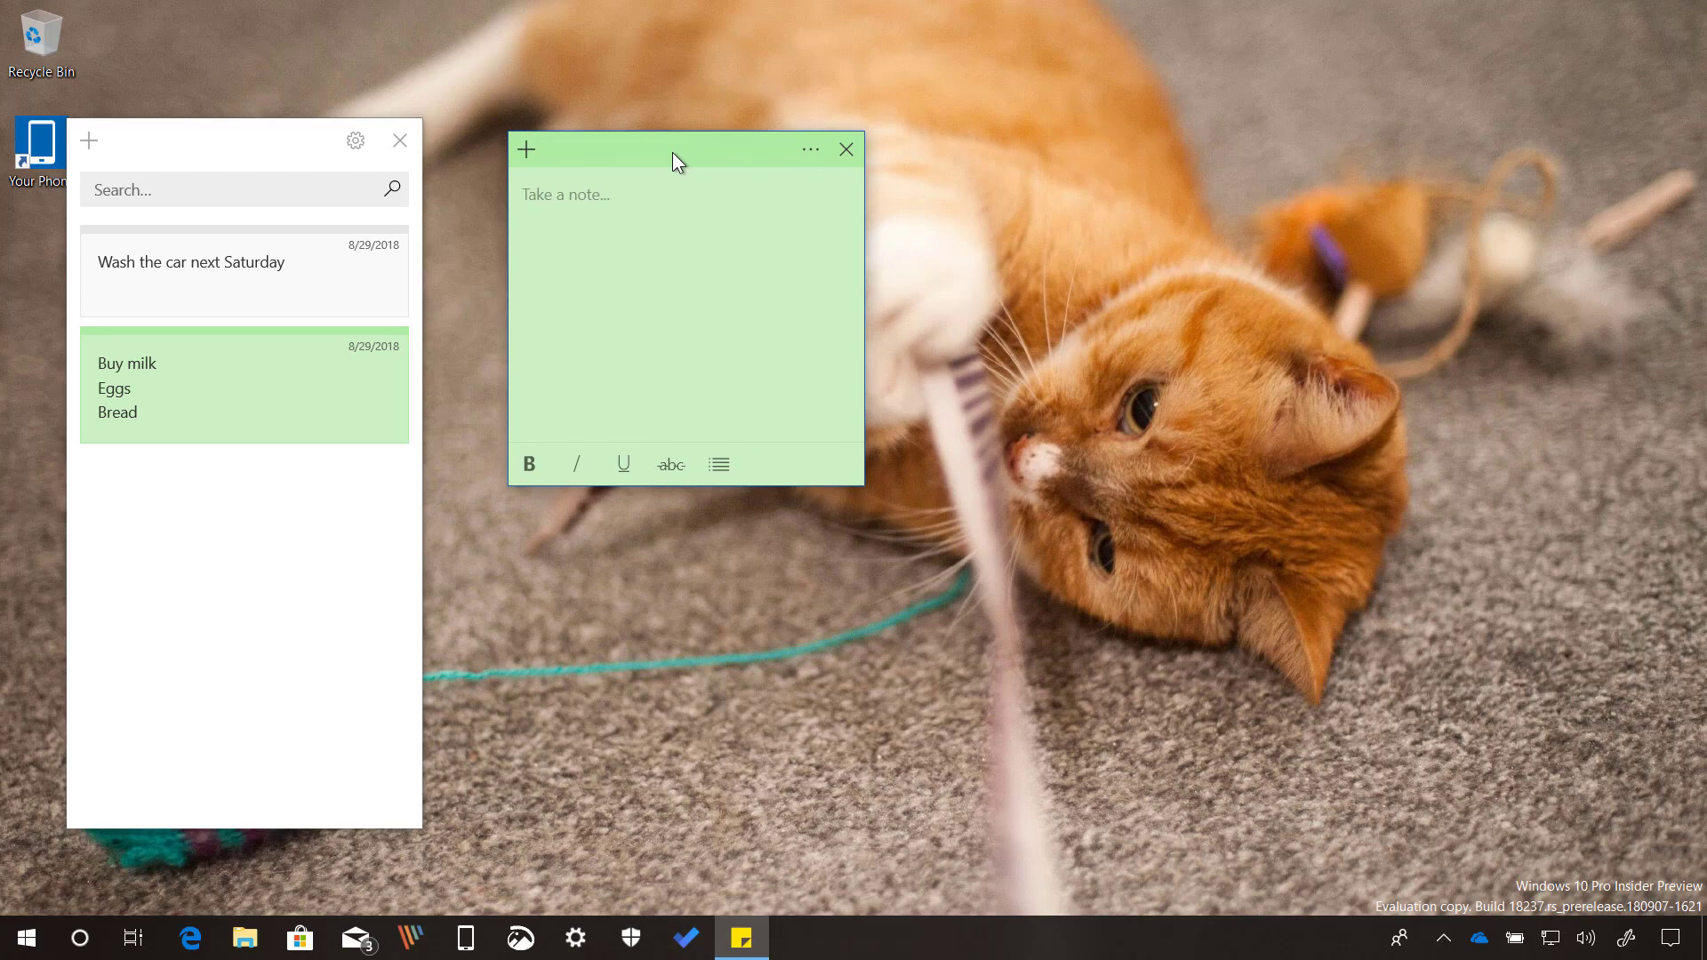
click(807, 152)
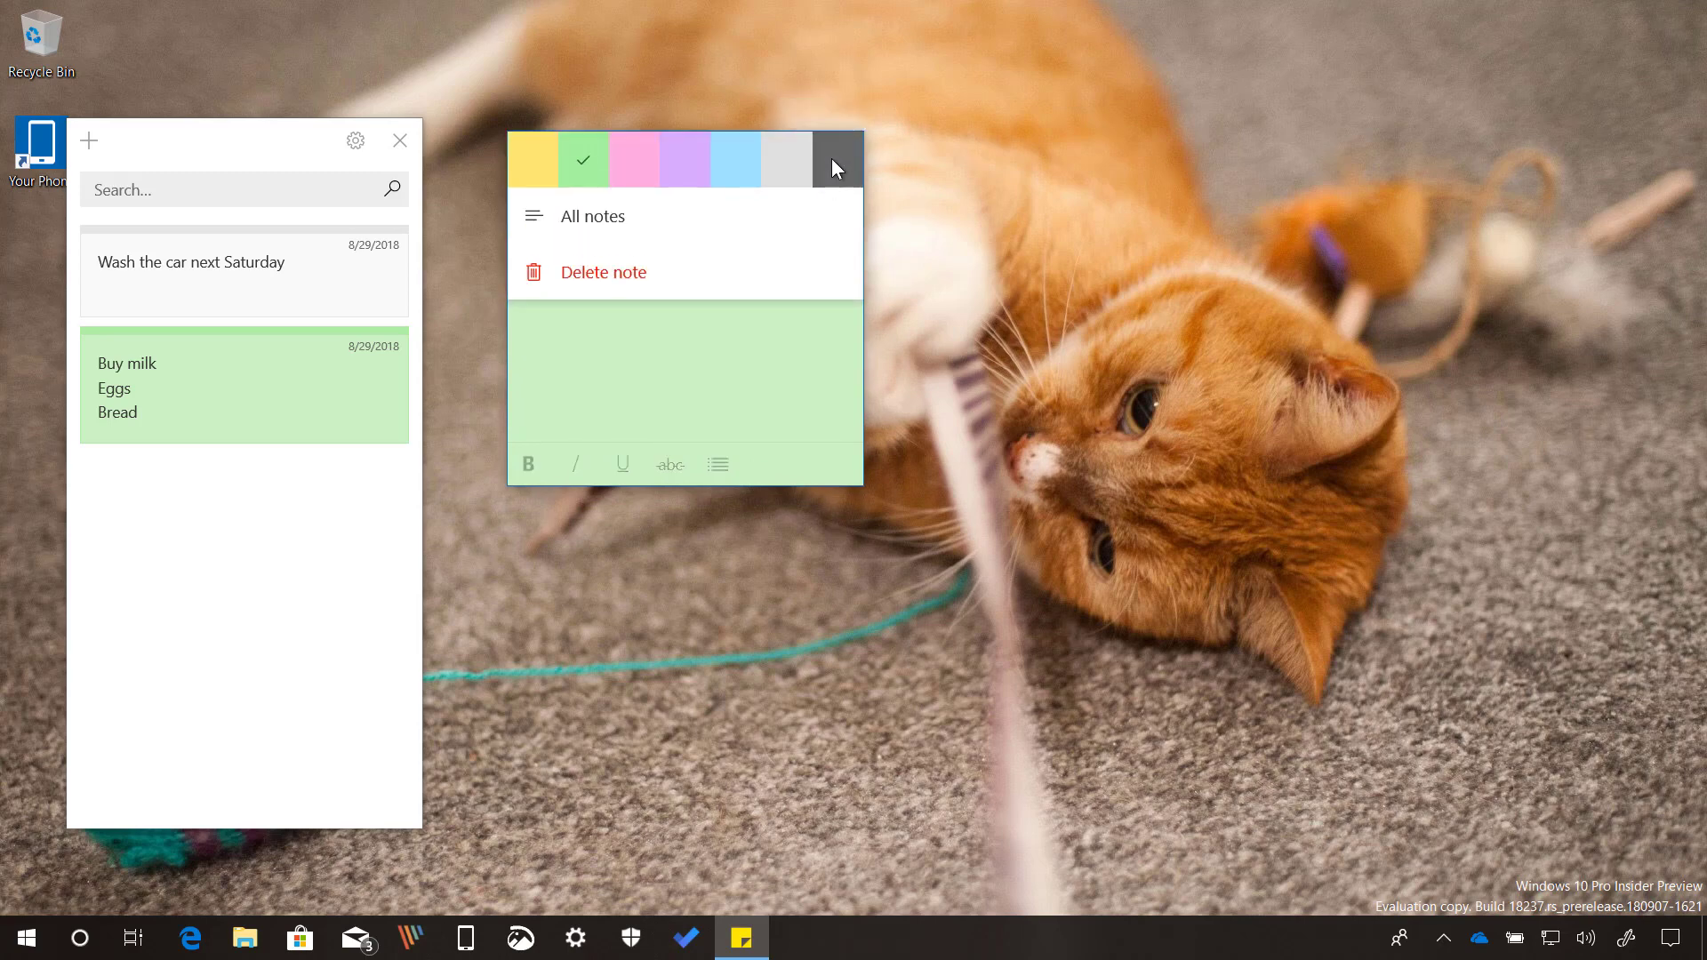
click(830, 158)
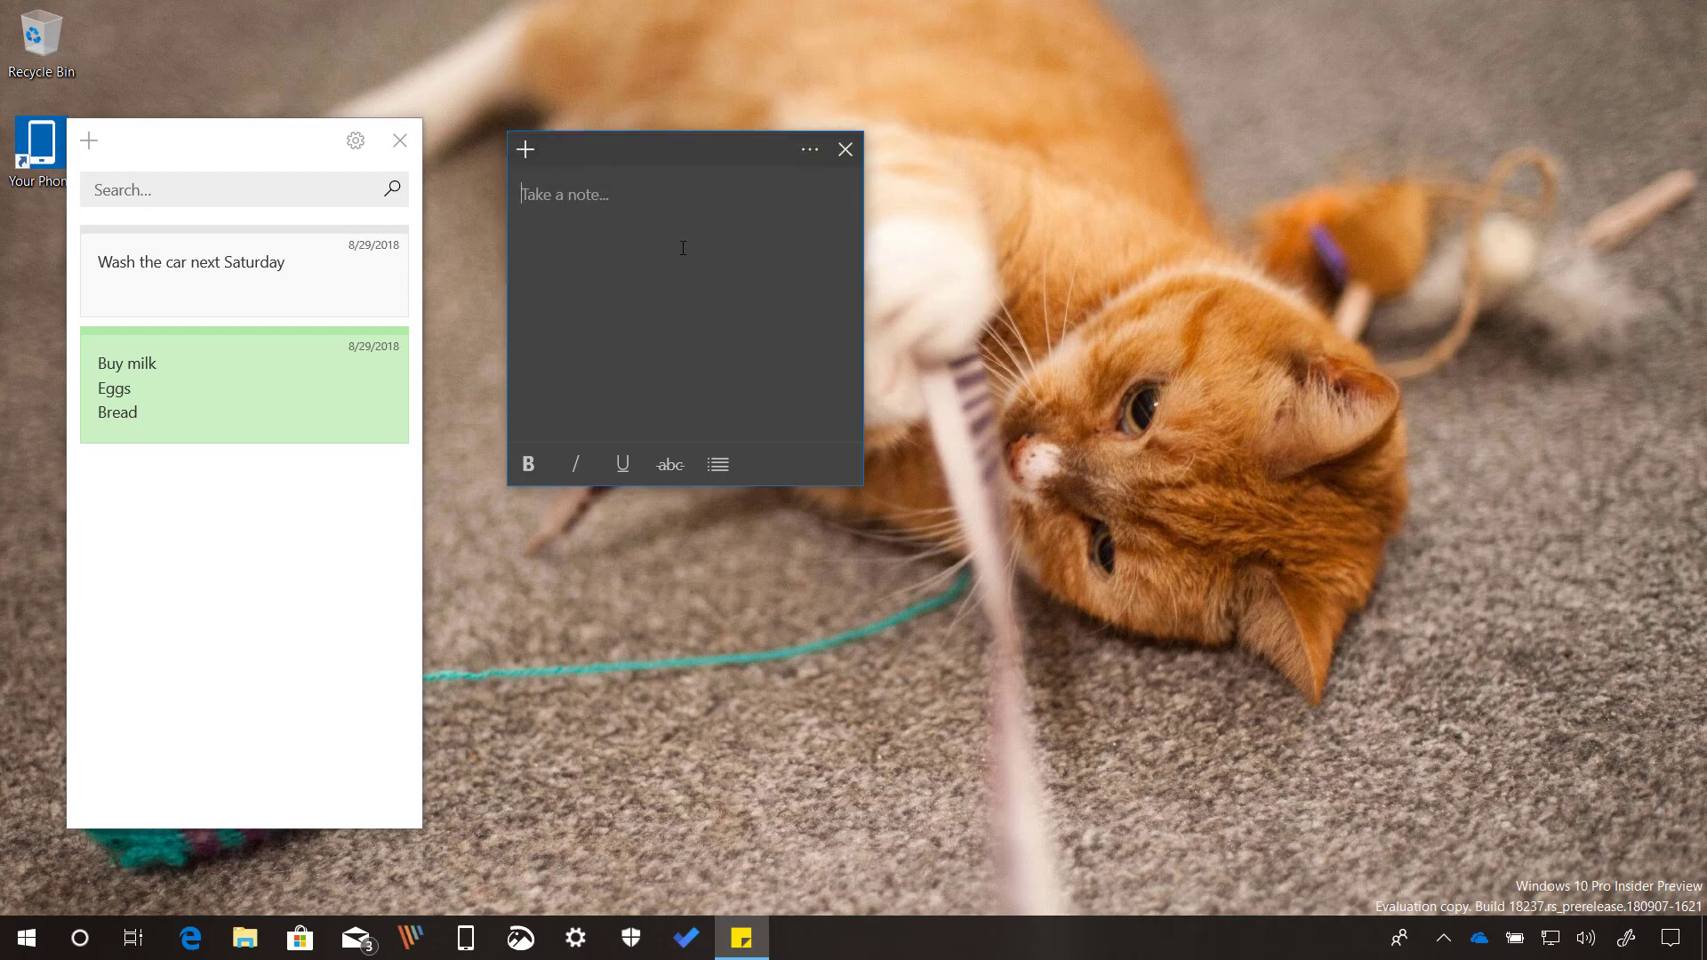
Write 'Windows 10 build 18237' in the charcoal note and start a new line.
text(Windows 10 )
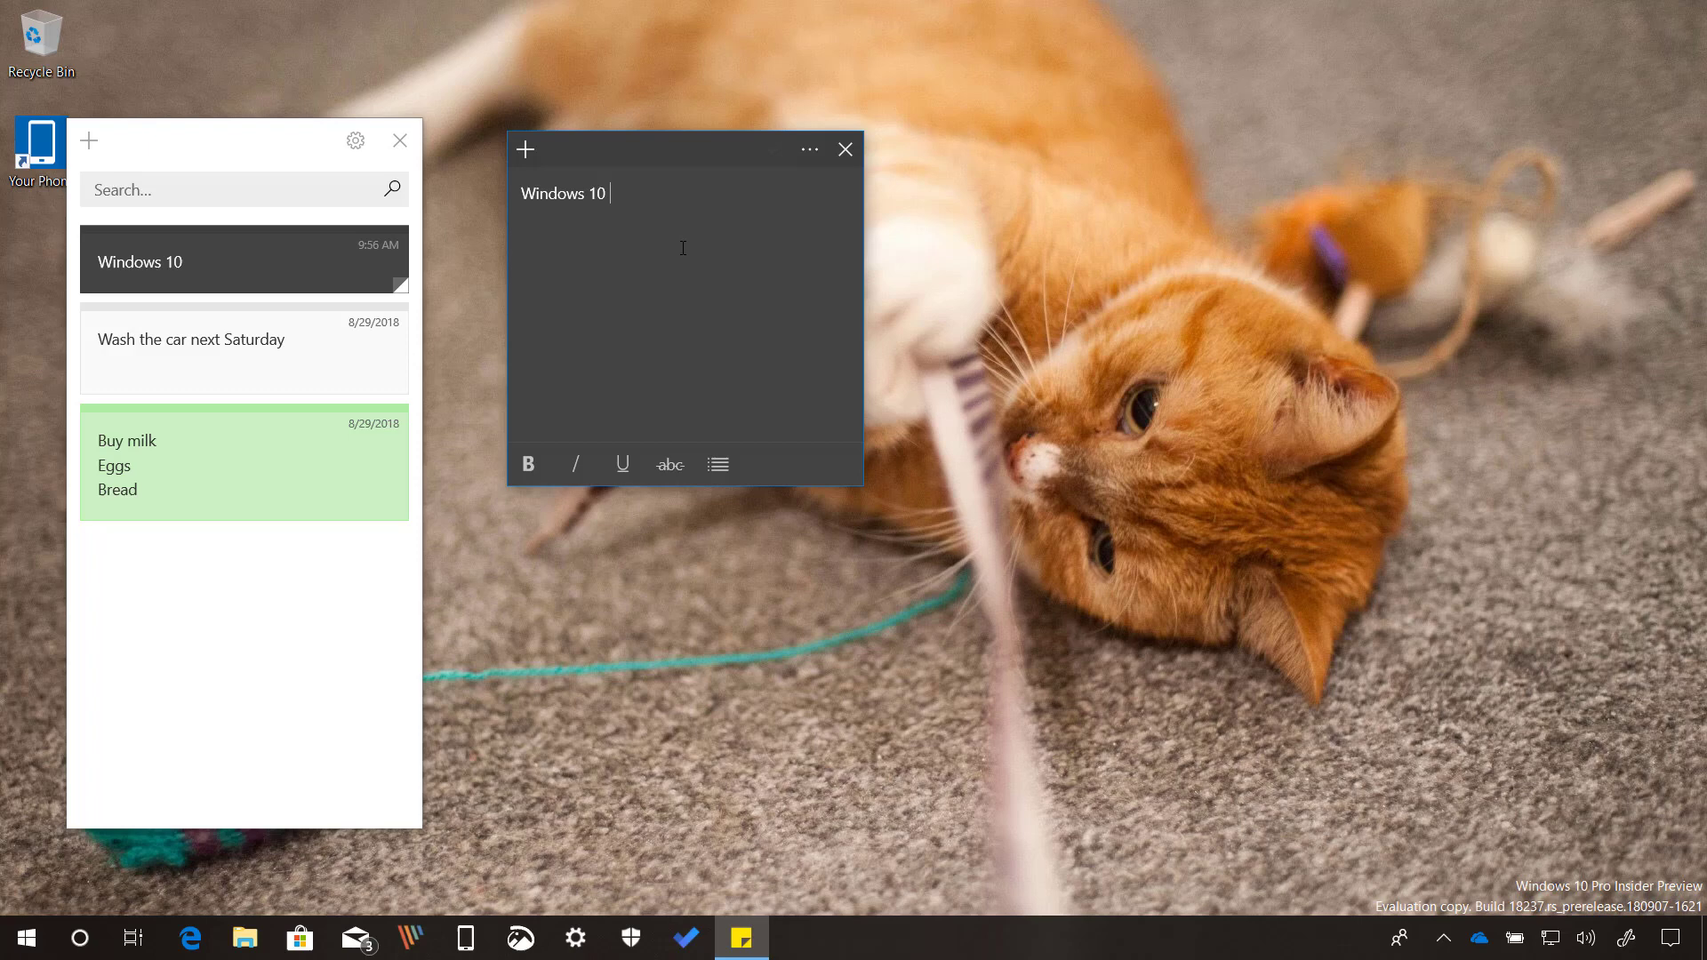
text(build 1177)
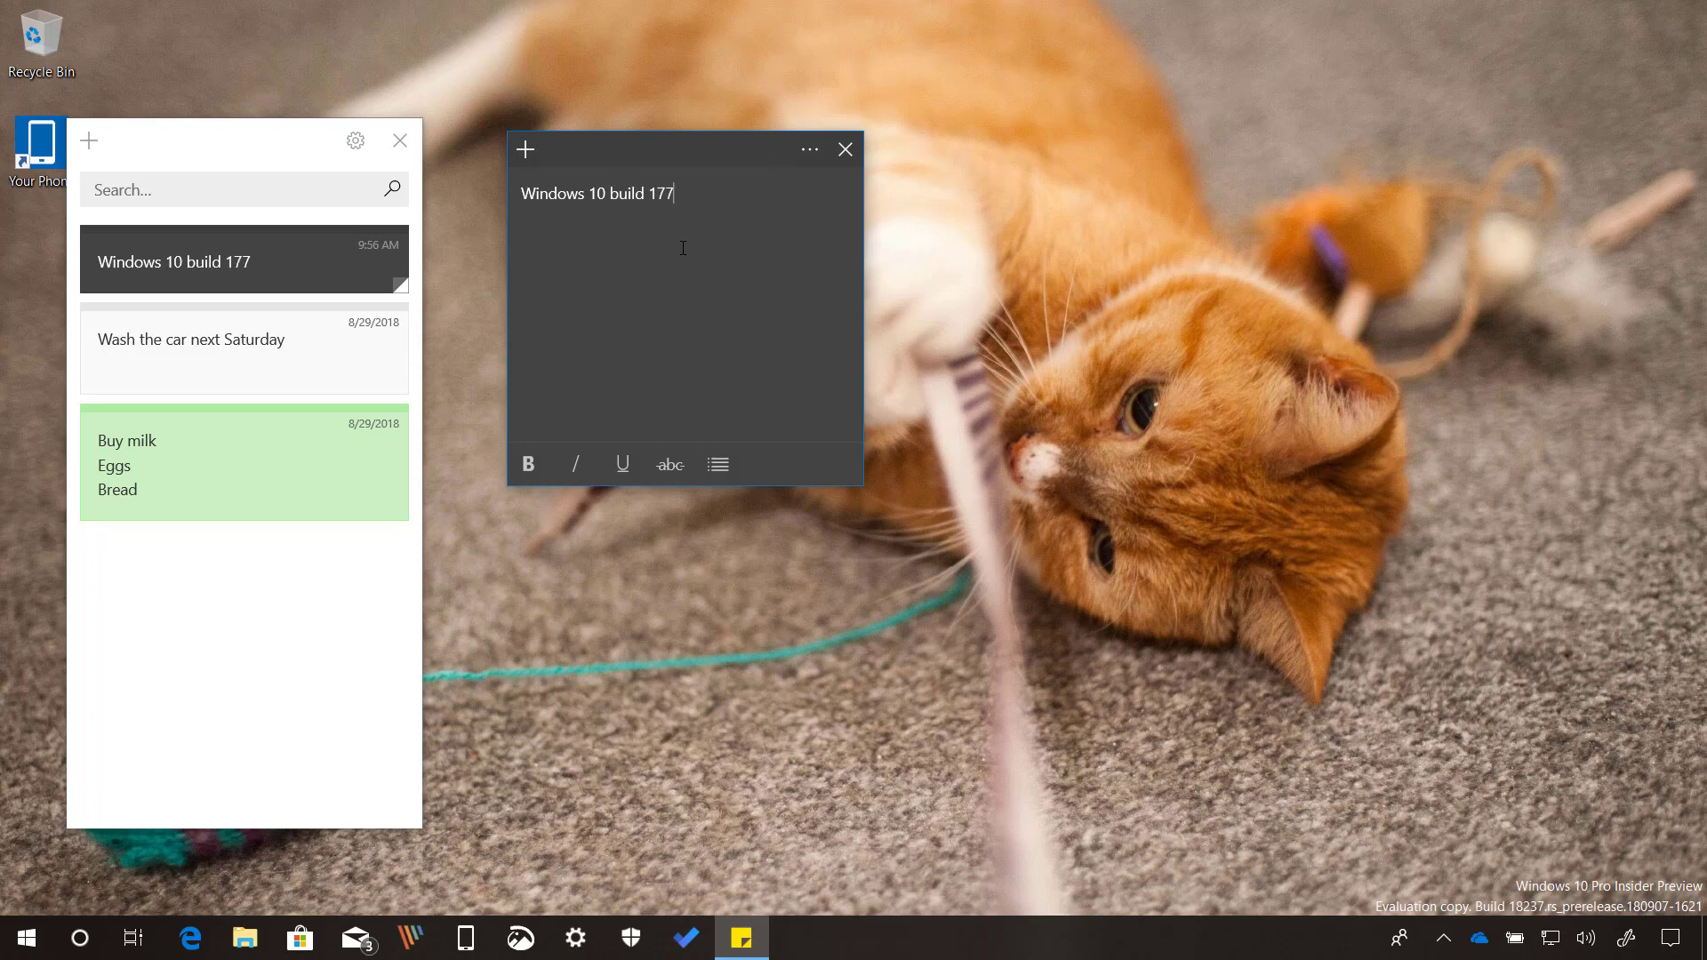
key(BackSpace)
key(BackSpace)
text(8237)
key(Return)
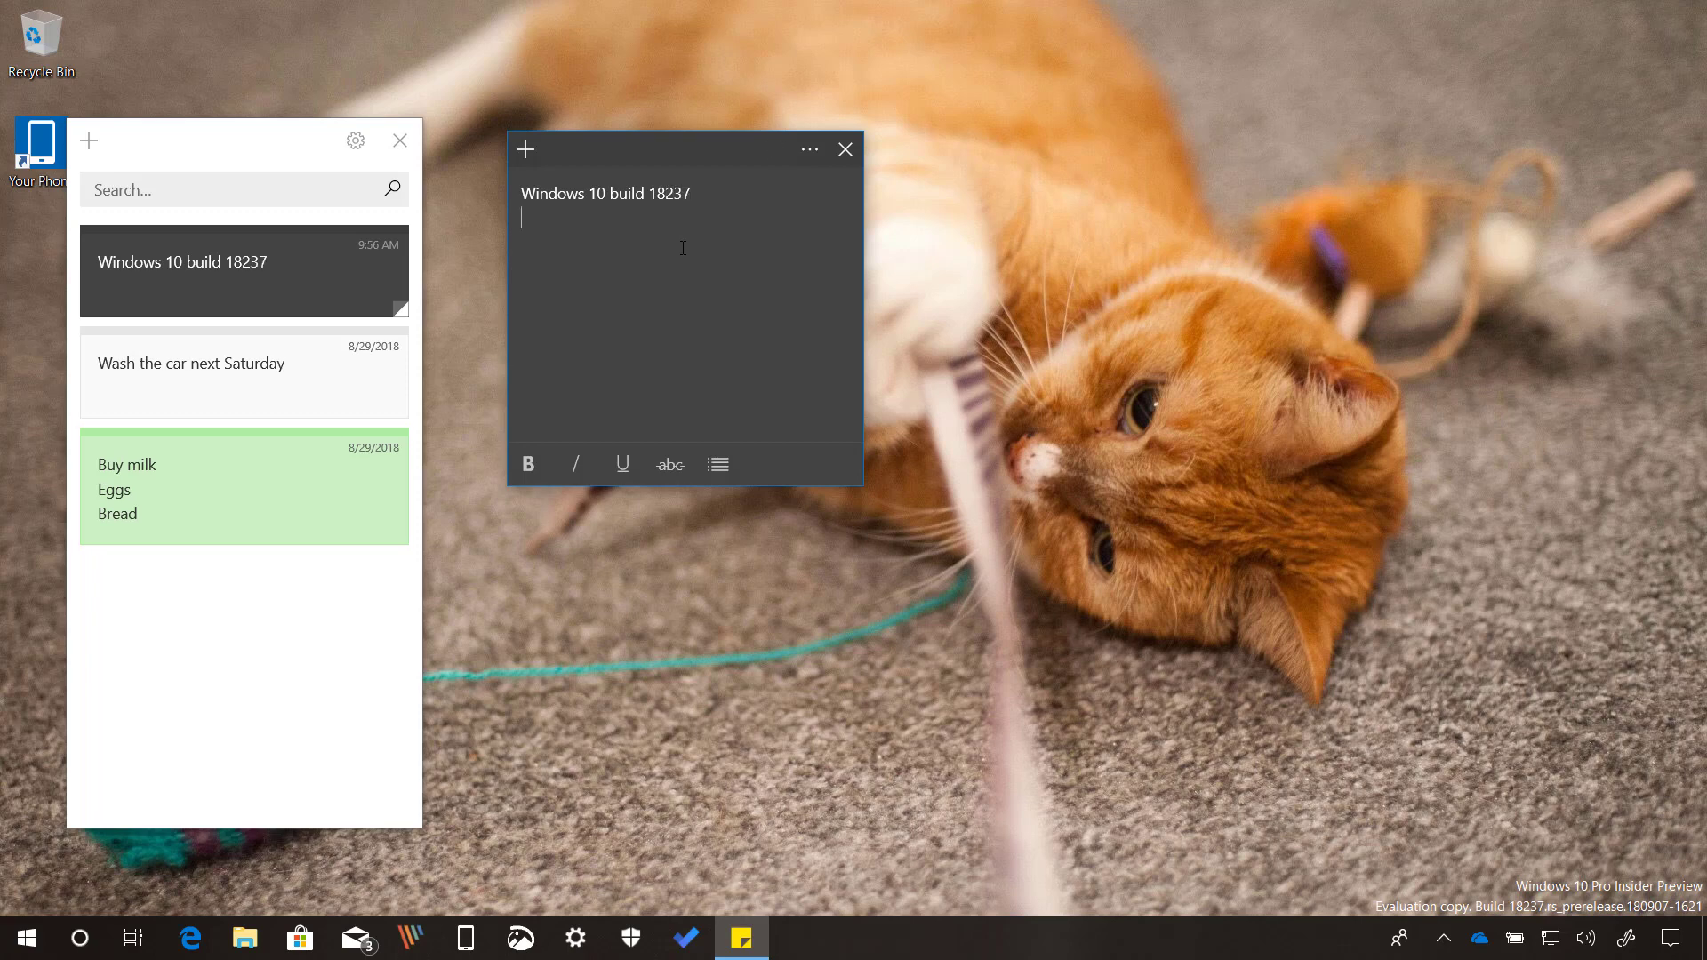